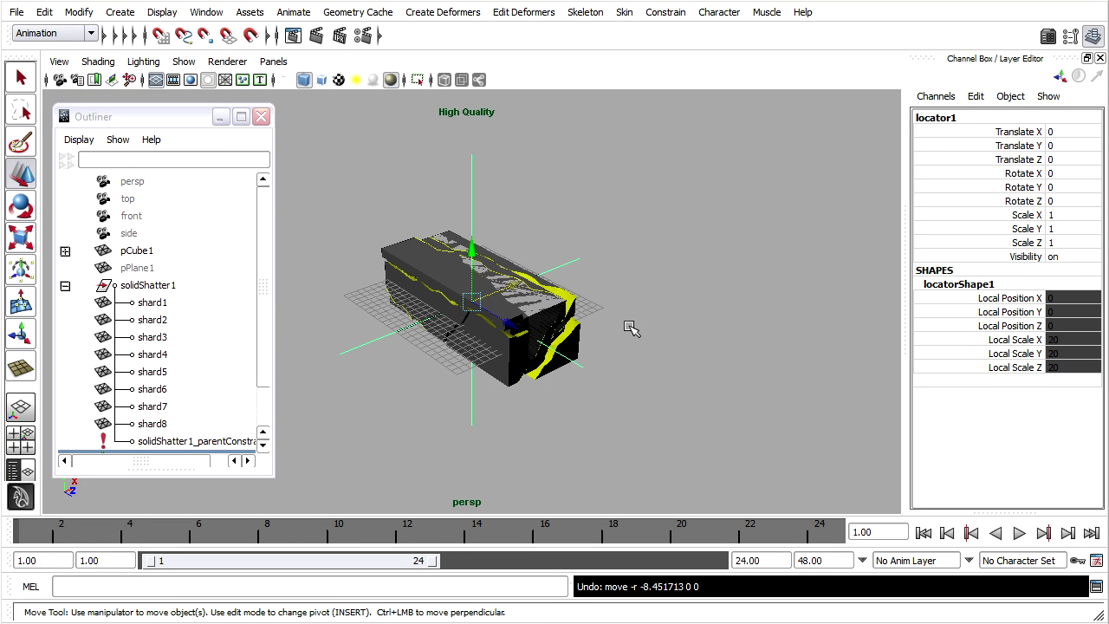
Step: Dolly the perspective camera out until the eight-shard box and locator1 sit small mid-scene
scroll(630, 327, down, 6)
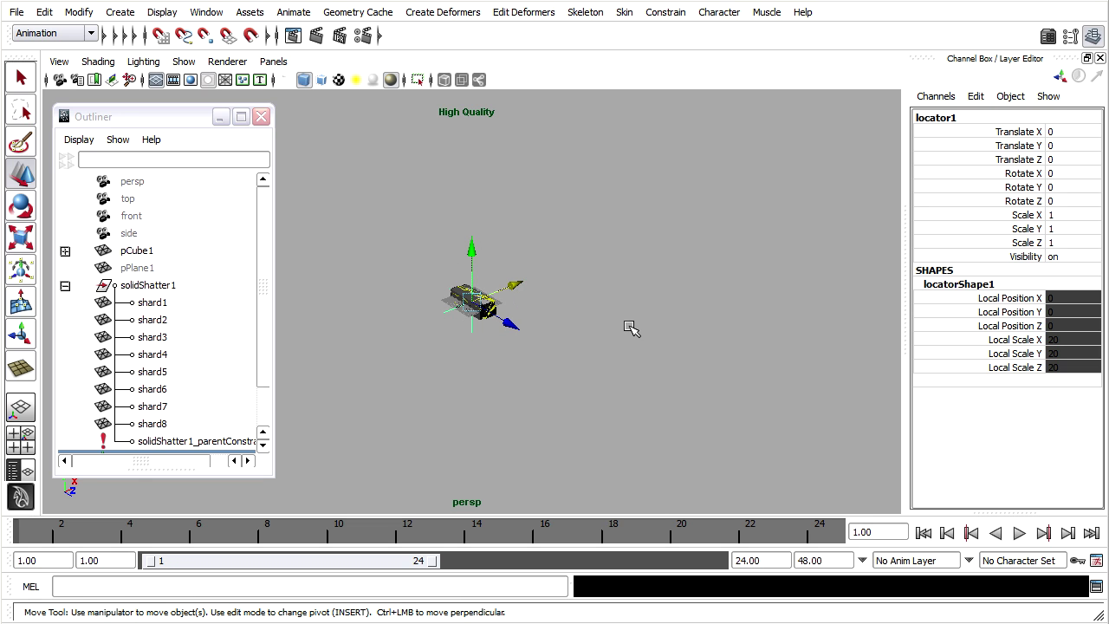
Step: Make the ground plane pPlane1 visible by setting its Visibility to 1
click(127, 267)
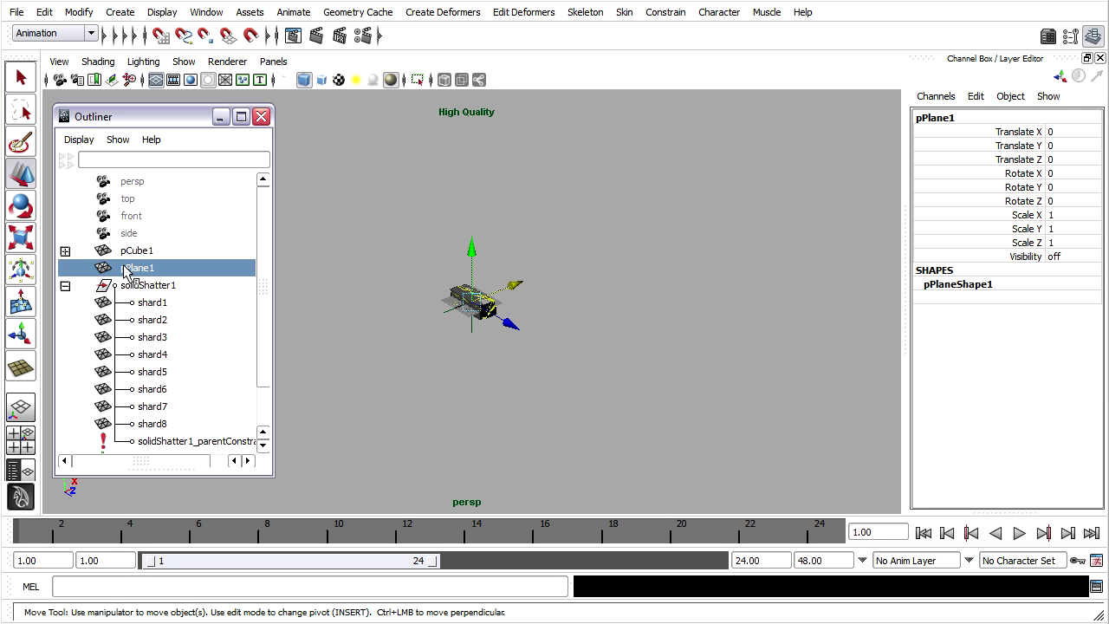
click(1069, 258)
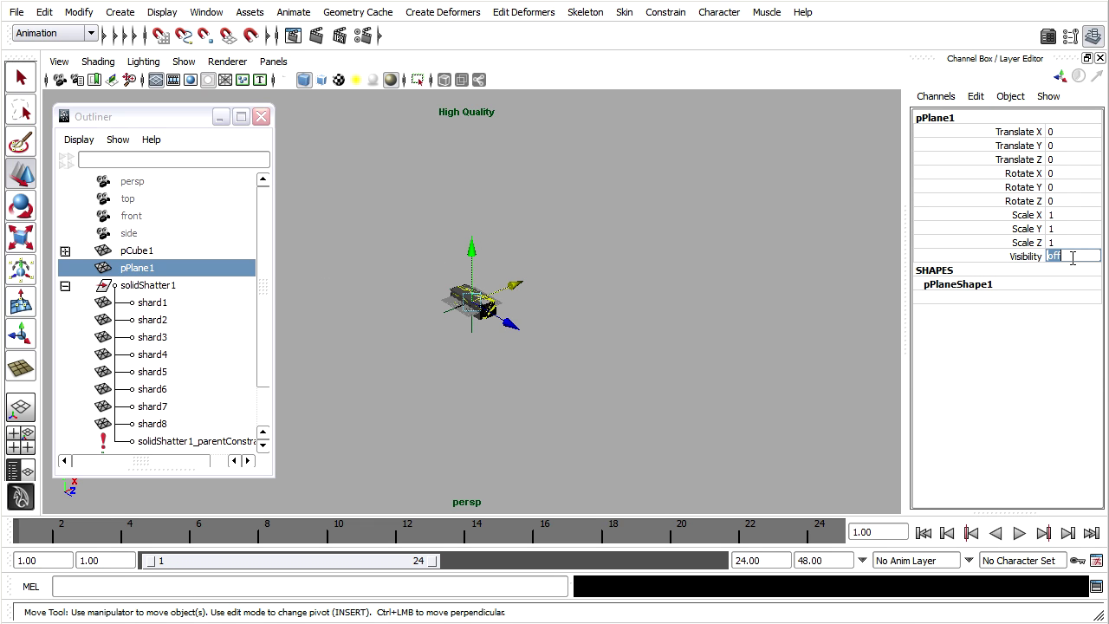
key(Return)
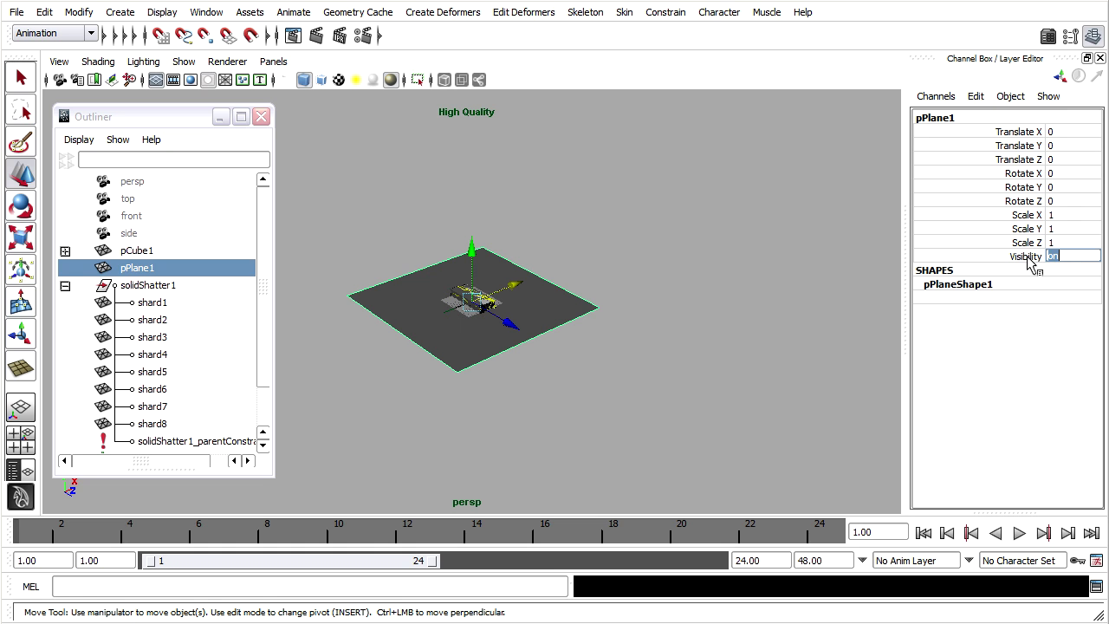
Step: Raise locator1 with the shattered box to Translate Y 90.561 above the plane
drag(265, 273, 267, 332)
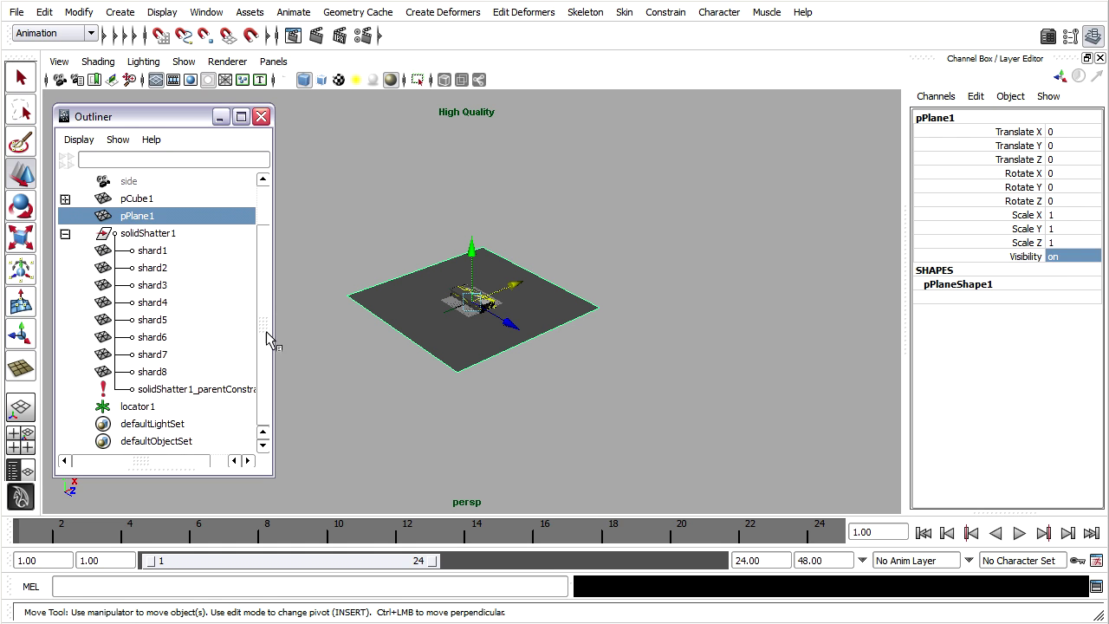
click(139, 405)
drag(472, 247, 502, 80)
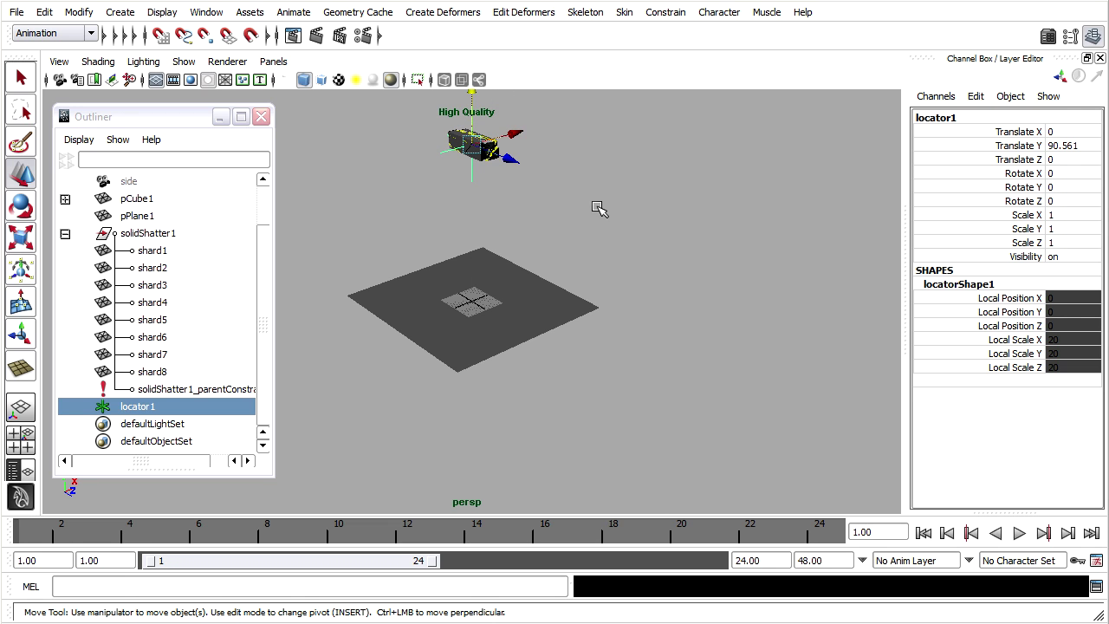
Step: Tilt locator1 and the box to Rotate X -22.677 and Rotate Z 29.257
click(21, 208)
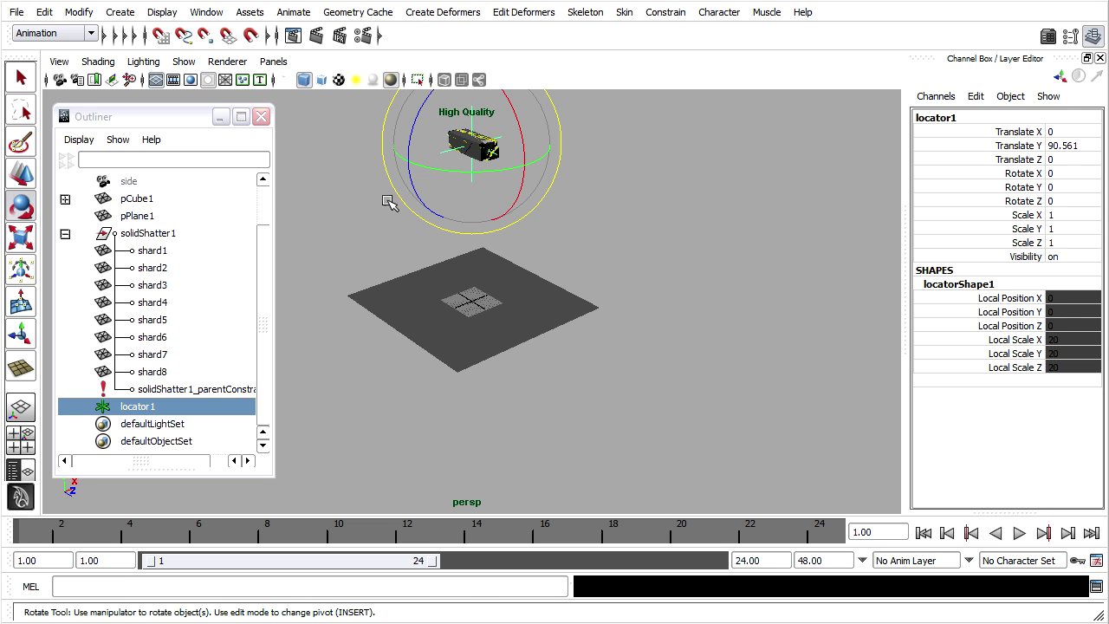
drag(417, 118, 508, 149)
alt+drag(641, 233, 724, 286)
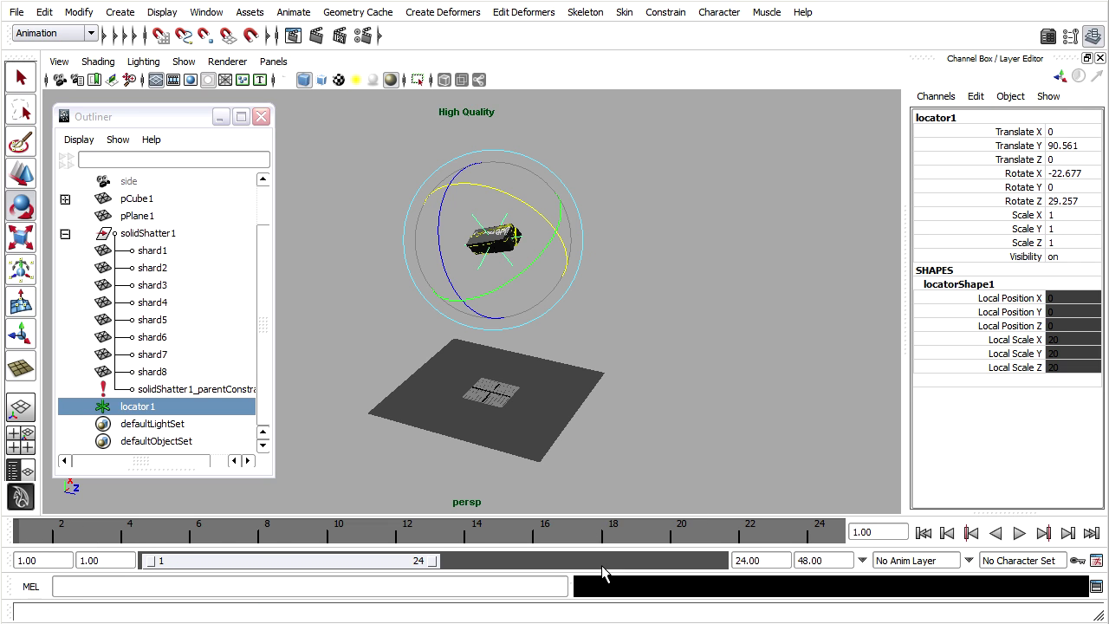
Step: Set the playback end frame to 96 and return to the start of the range
click(747, 560)
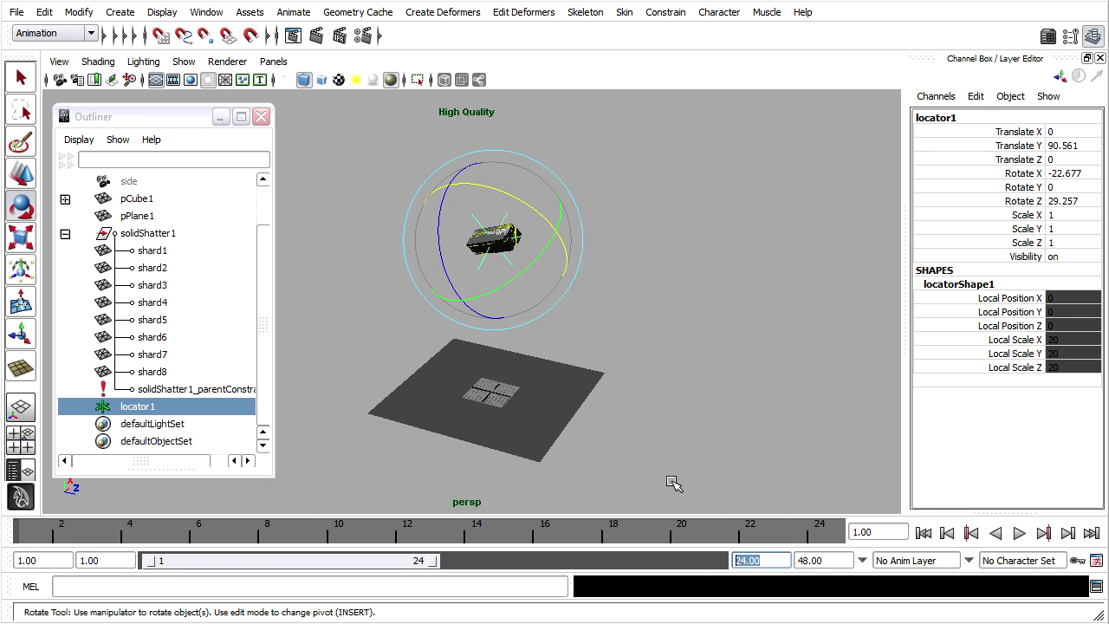
text(96)
key(Return)
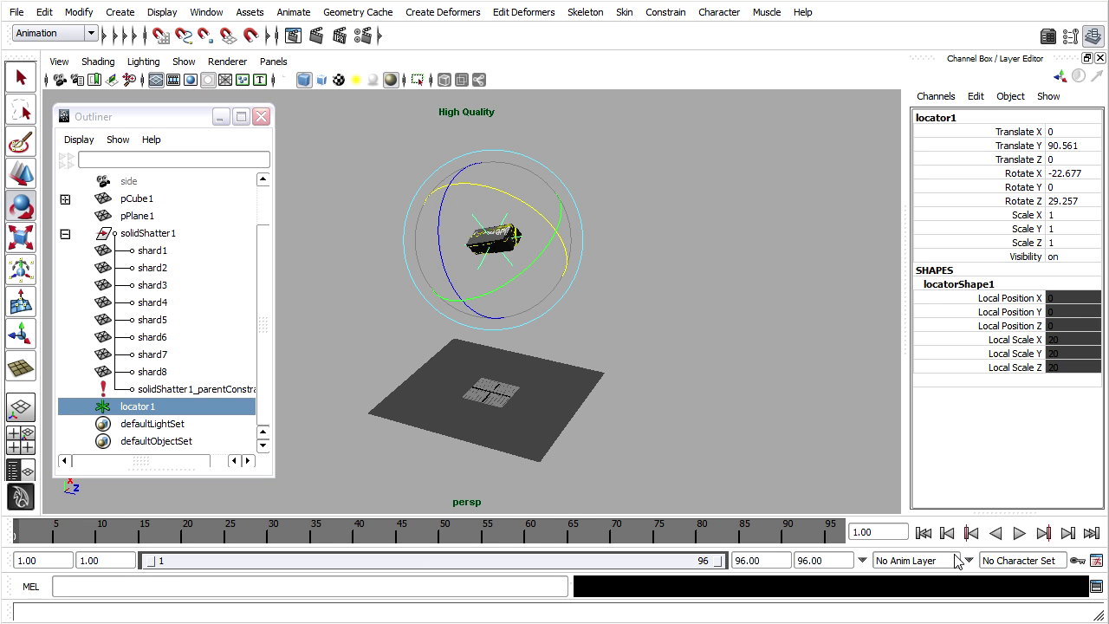
click(929, 532)
Step: Key locator1's Translate Y at 90.561 on frame 1, then lower it at frame 12
right_click(1006, 151)
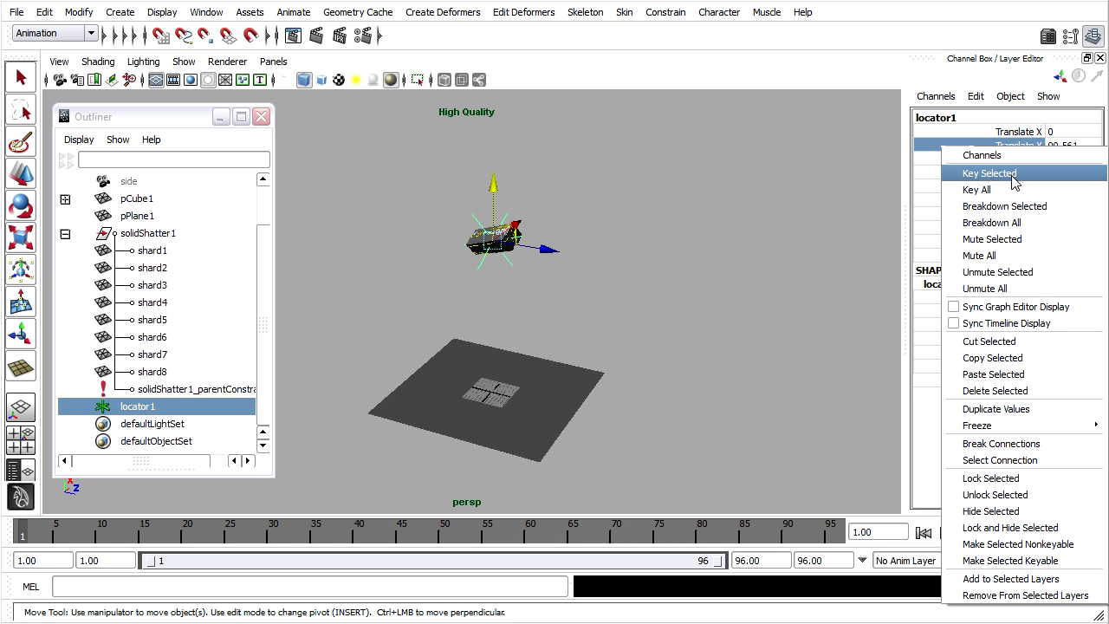
click(989, 173)
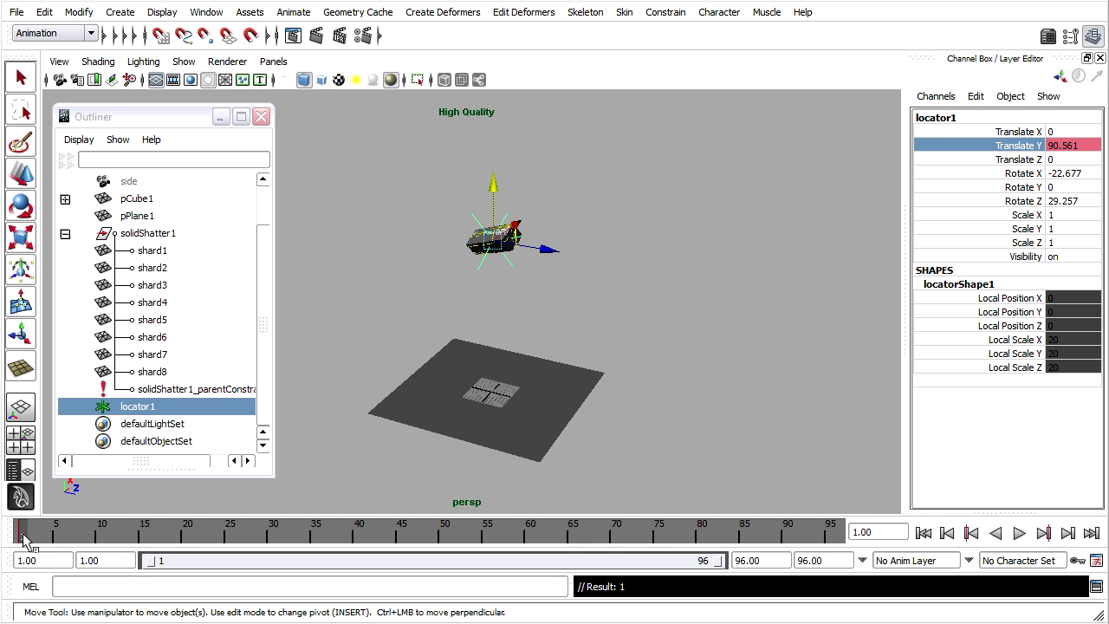
drag(24, 539, 116, 541)
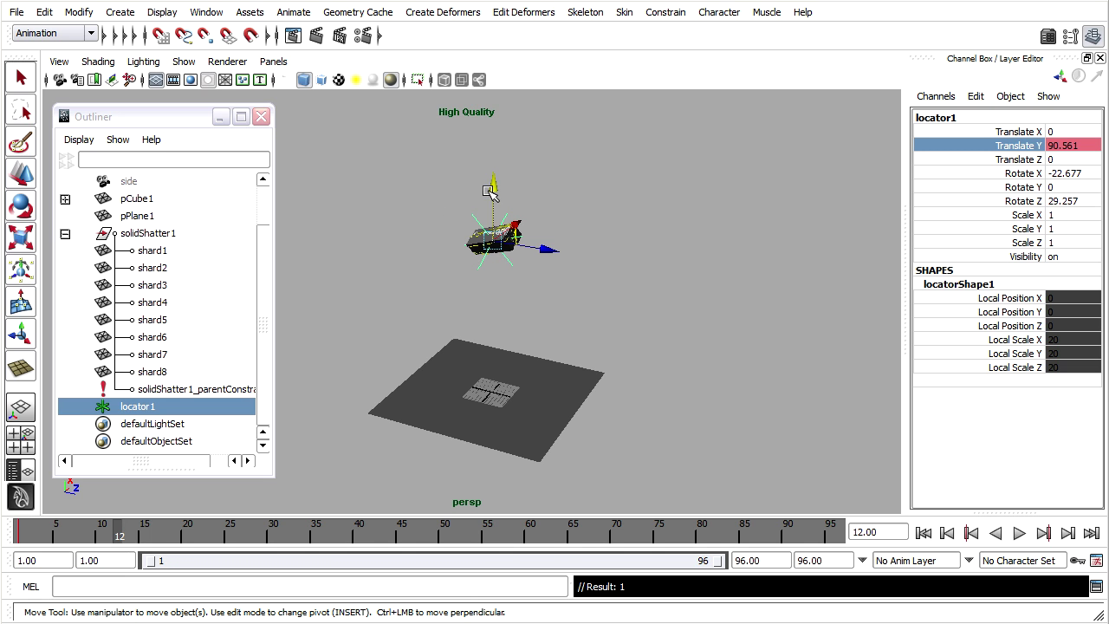
drag(494, 187, 495, 322)
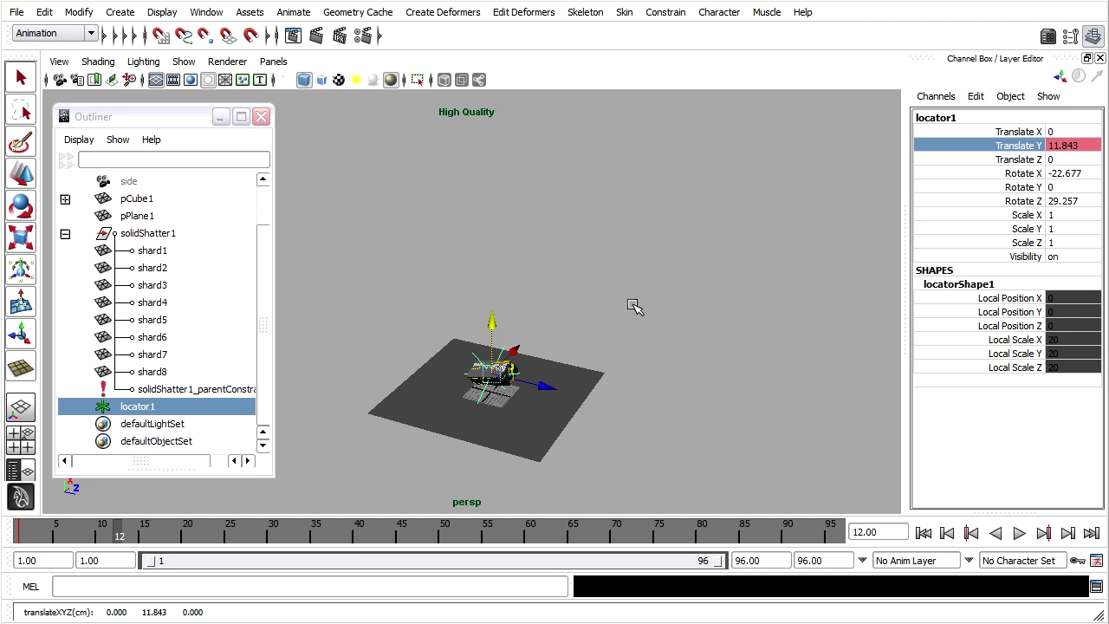
Step: Settle the locator onto the plane in four-view layout and key Translate Y 10.391 at frame 12
key(space)
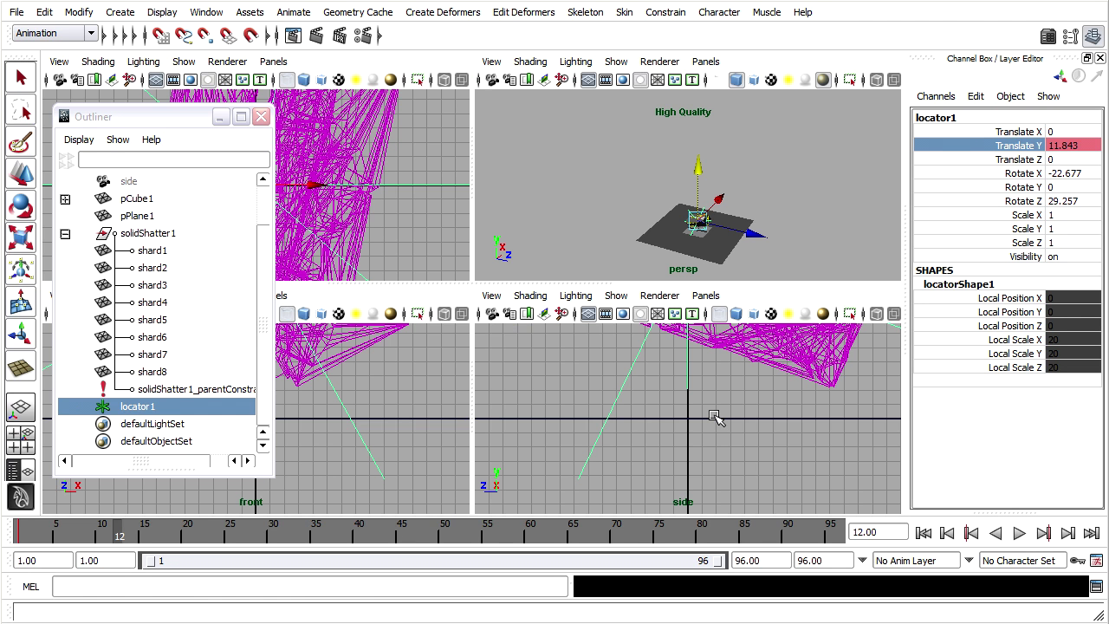
scroll(713, 416, down, 3)
alt+middle_drag(711, 396, 664, 404)
drag(661, 343, 661, 354)
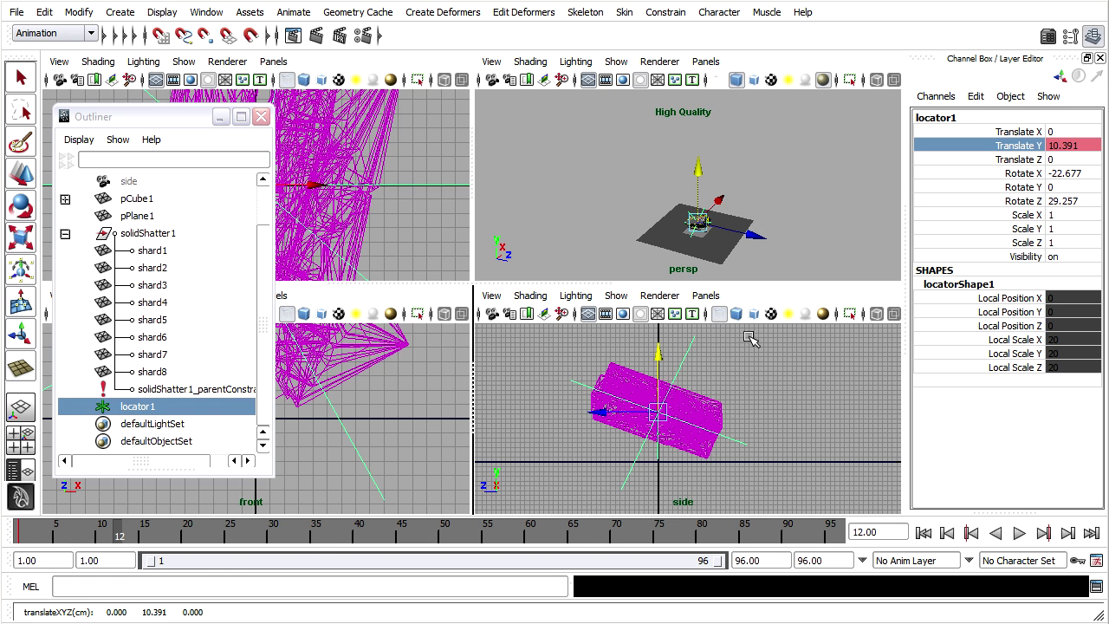
right_click(988, 153)
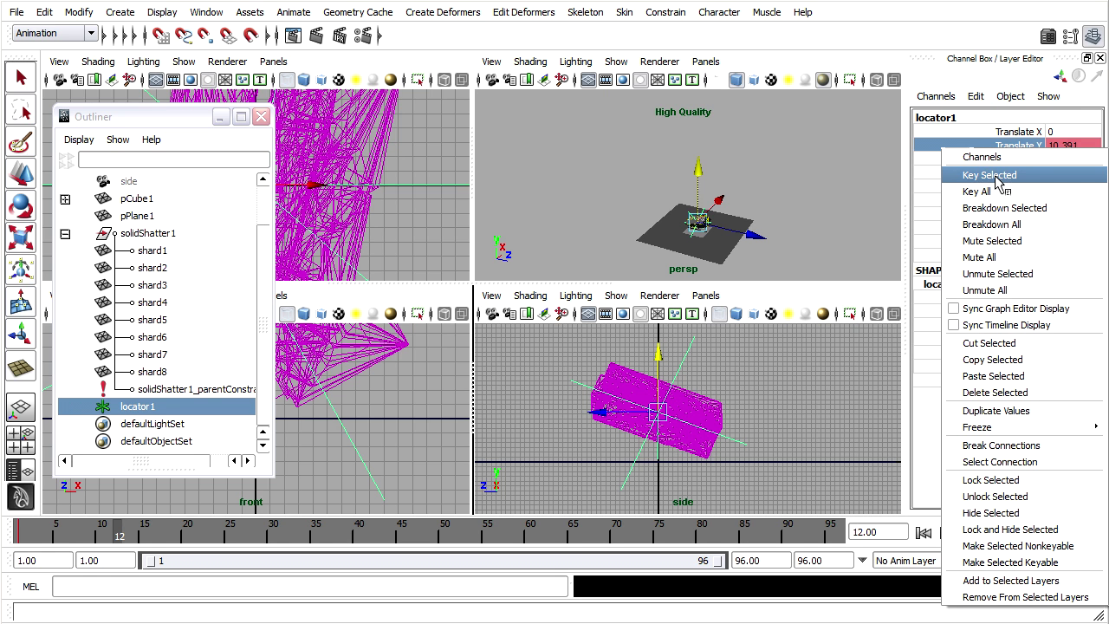
click(997, 176)
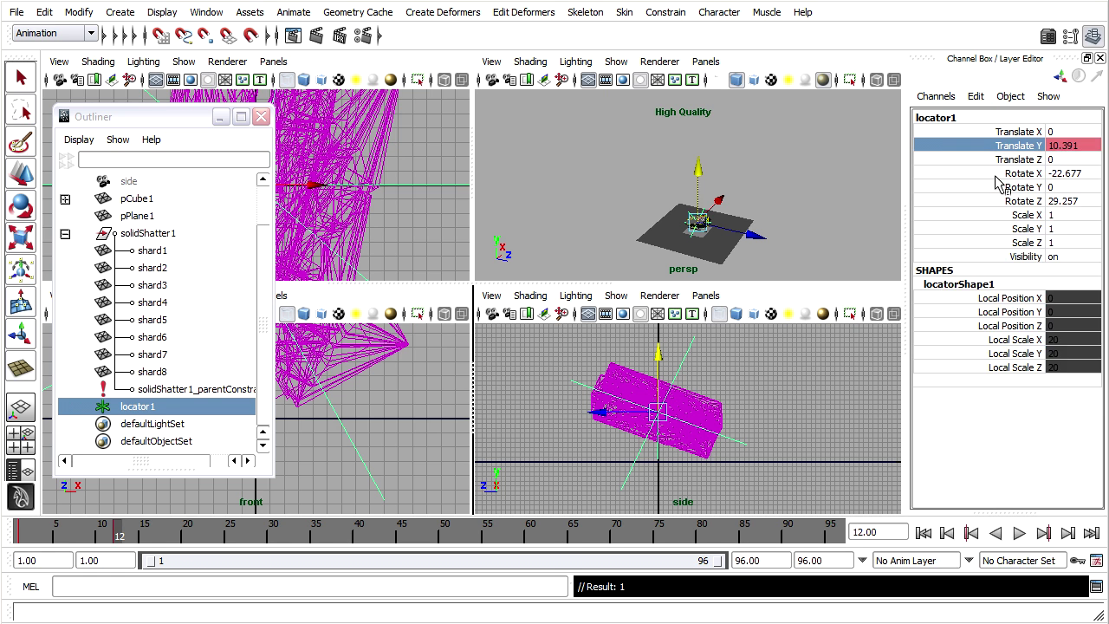
click(823, 180)
Step: Return to a single perspective view and preview the keyed drop from frame 1
key(e)
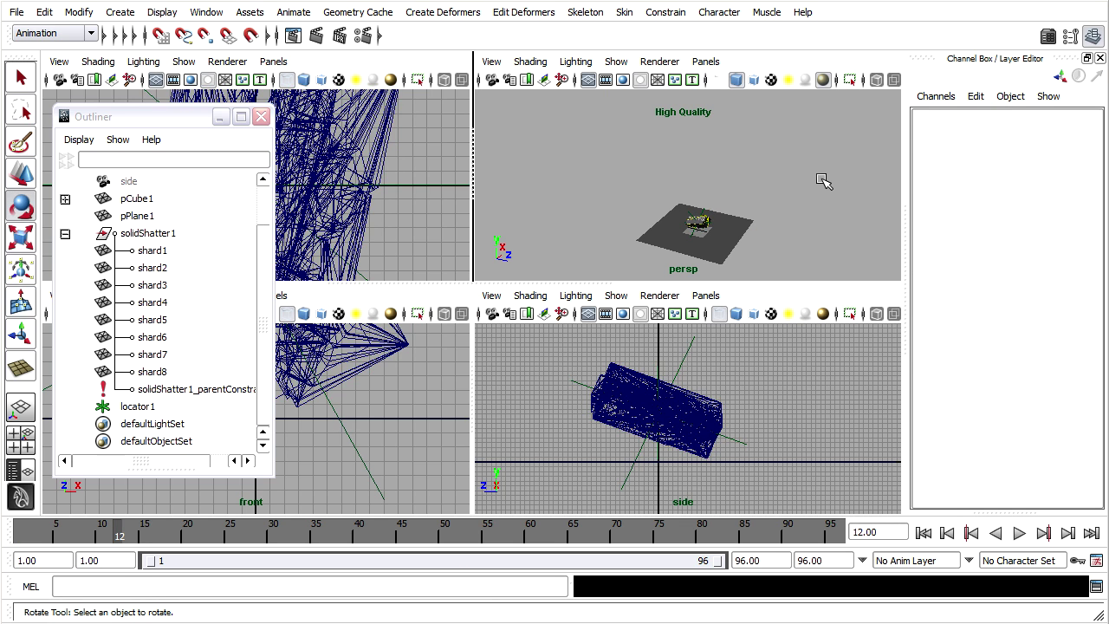
key(space)
click(923, 533)
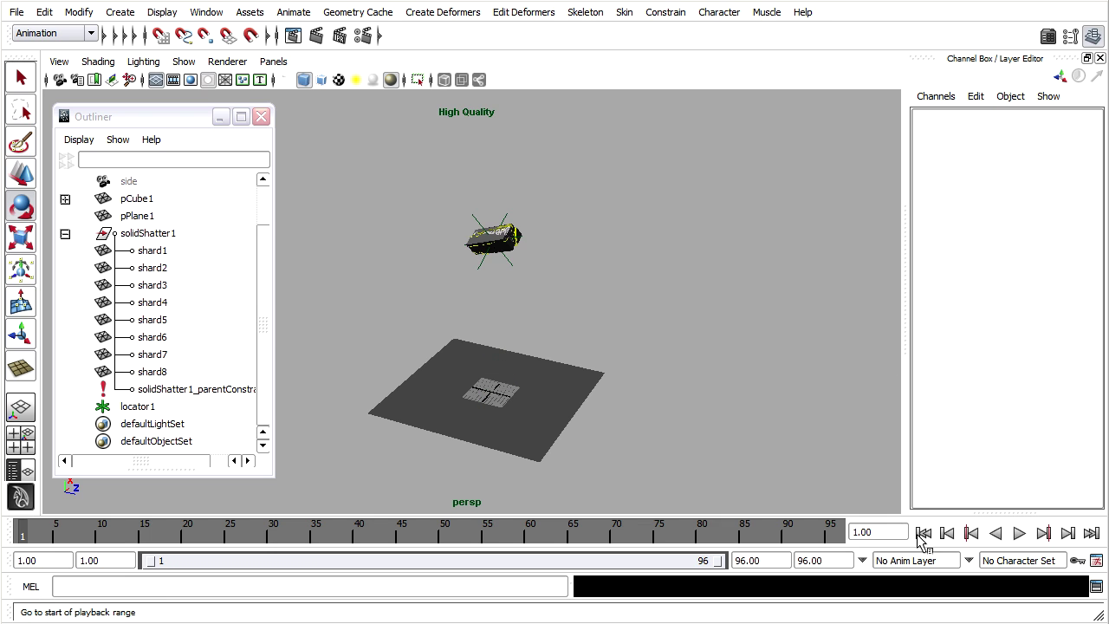
click(1020, 533)
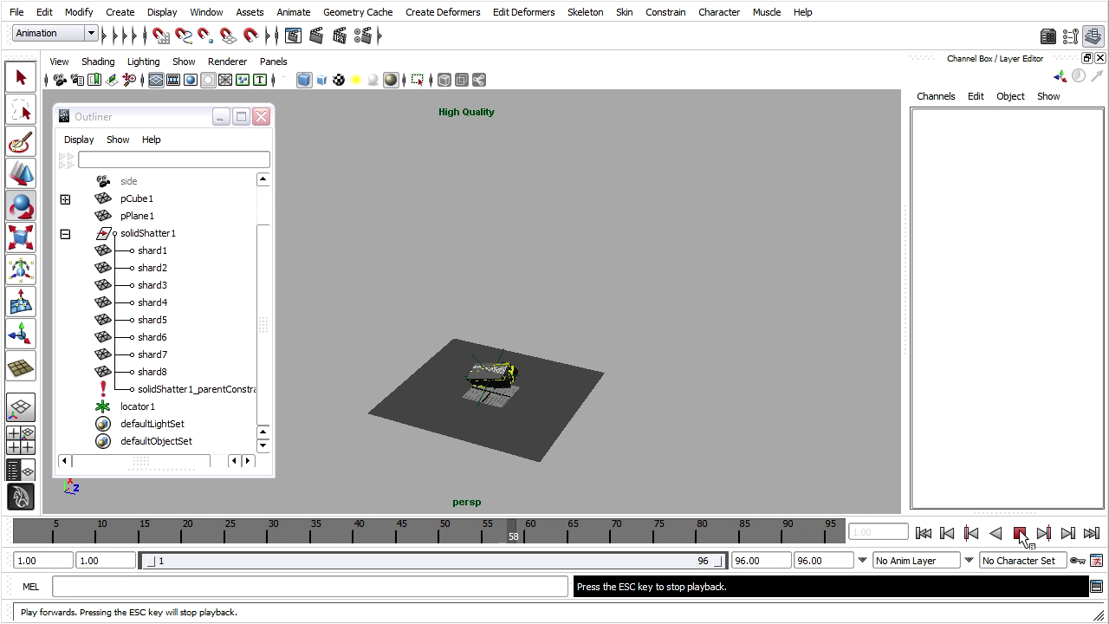
click(1020, 533)
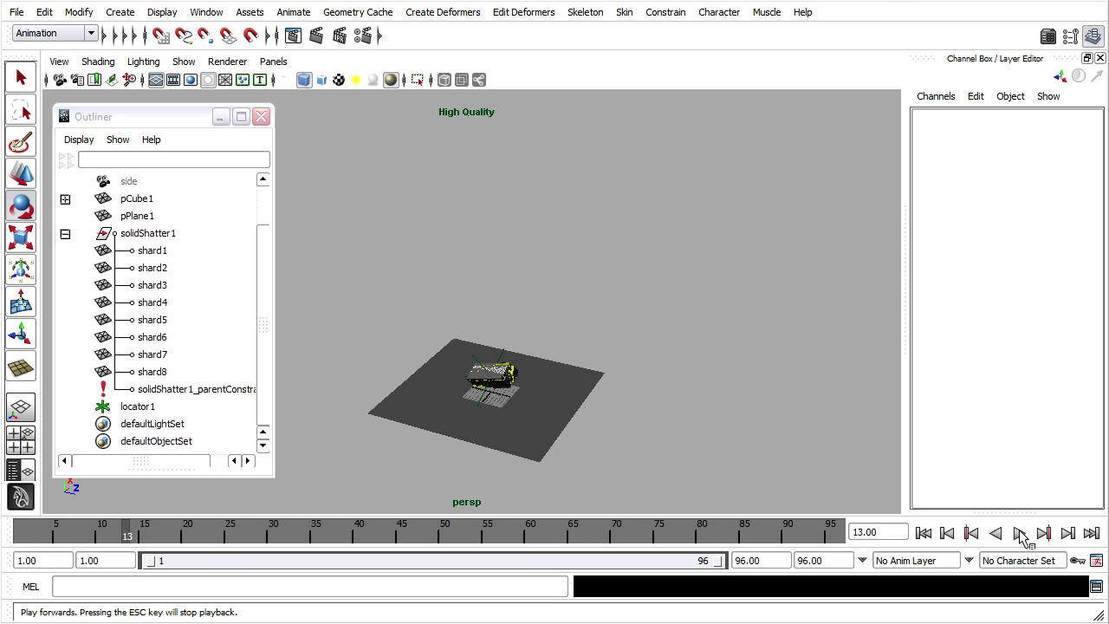
Step: Set playback speed to Play Every Frame, Max Real-time and replay the drop from frame 1
right_click(771, 536)
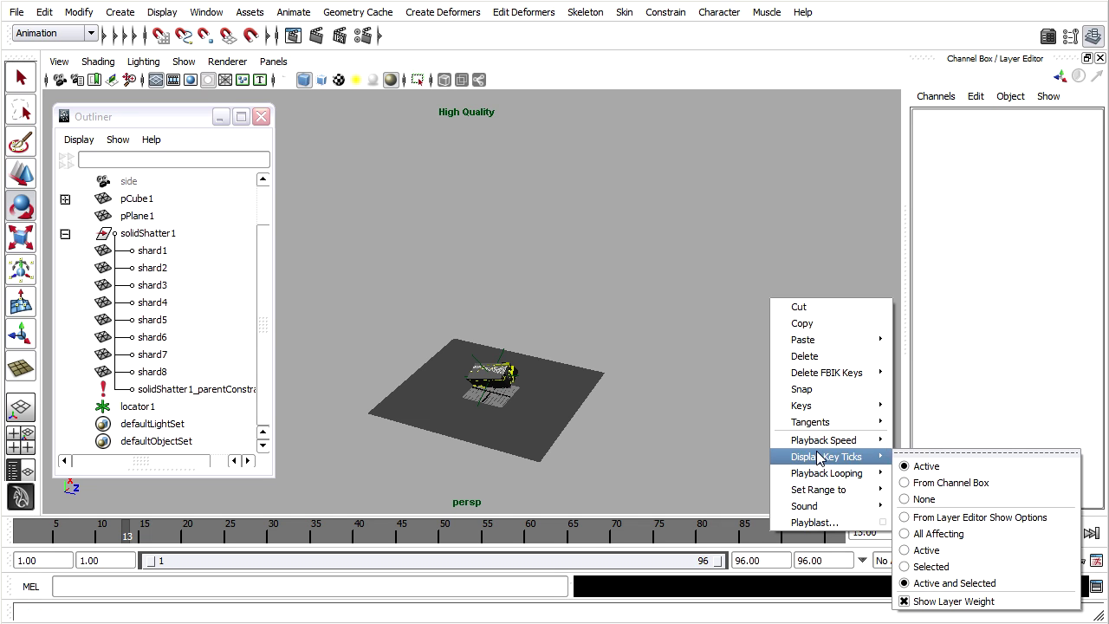
mouse_move(827, 444)
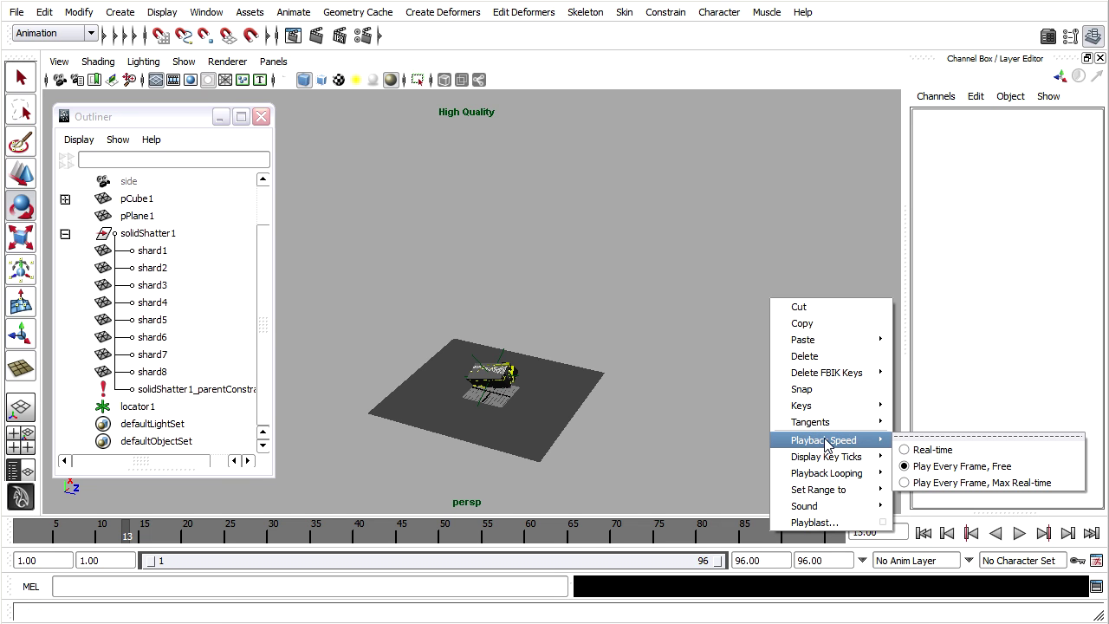
click(1069, 483)
click(923, 532)
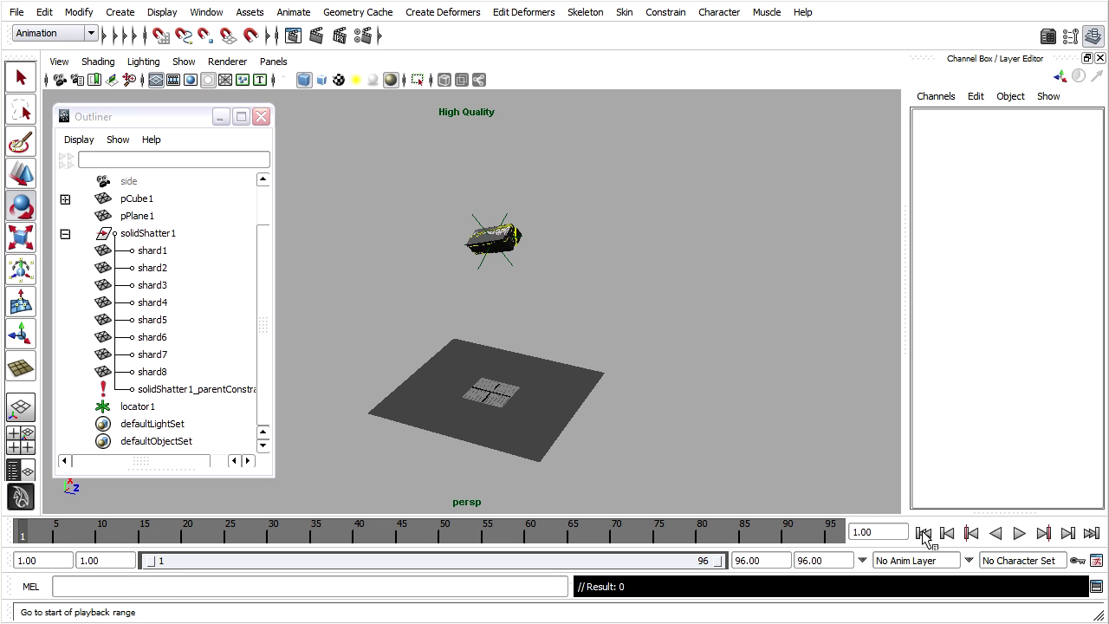
click(1019, 534)
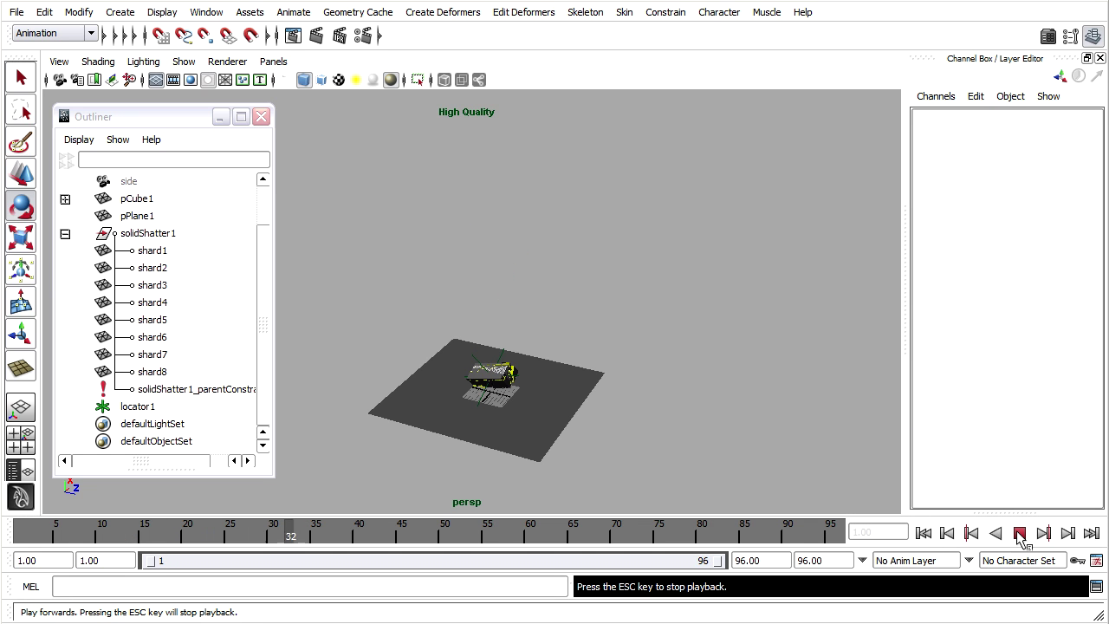
click(1019, 534)
click(923, 533)
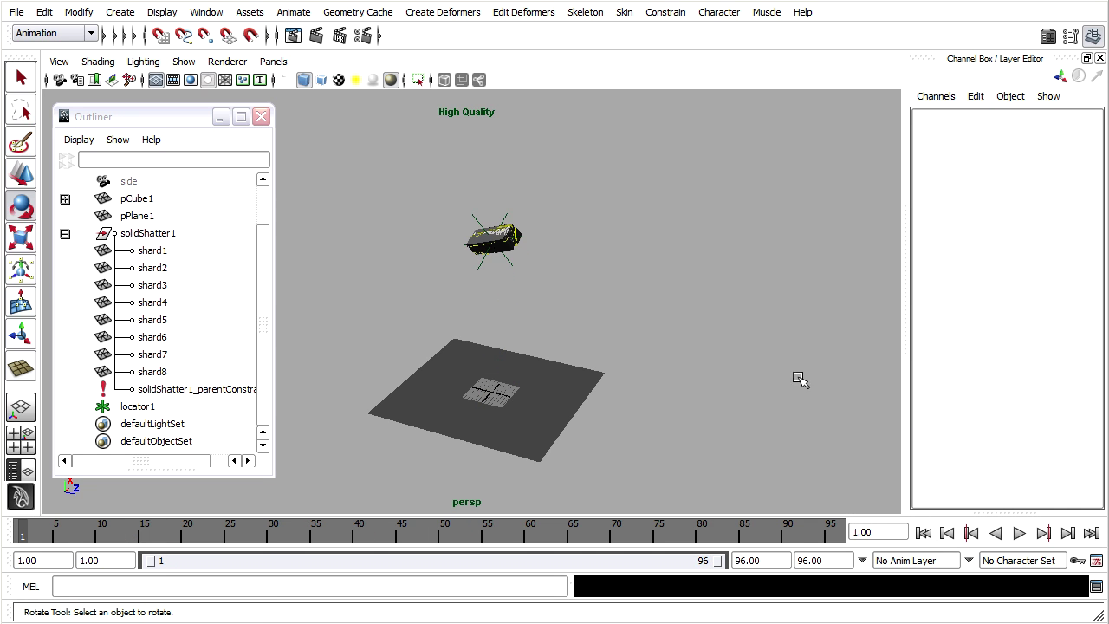
click(475, 217)
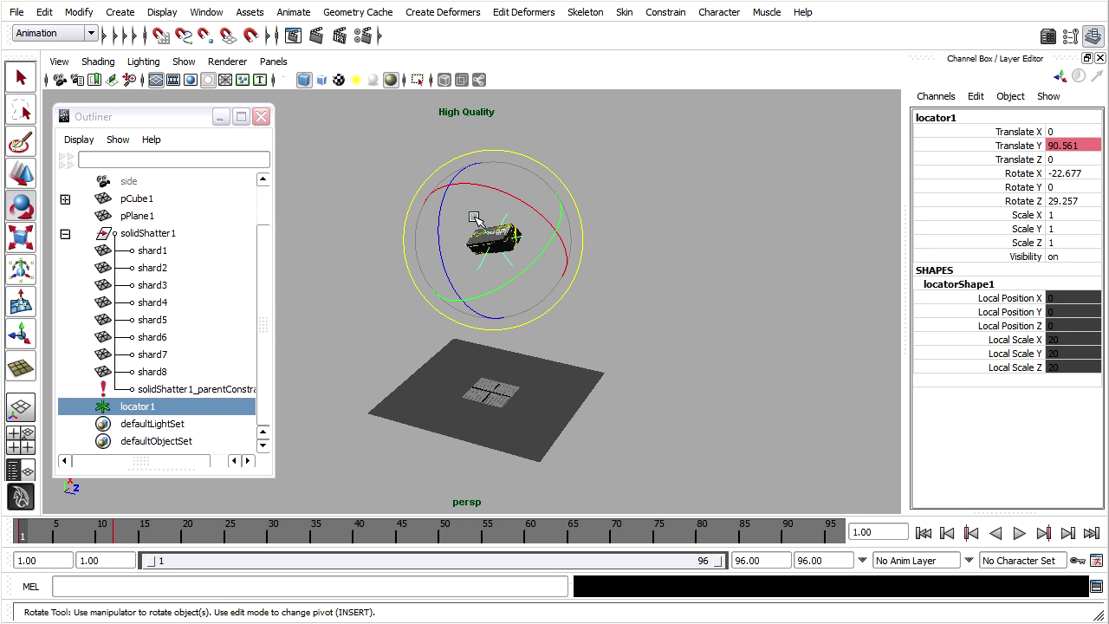
Step: Show only locator1's Translate Y curve in the Graph Editor, framed in view
click(206, 12)
mouse_move(227, 71)
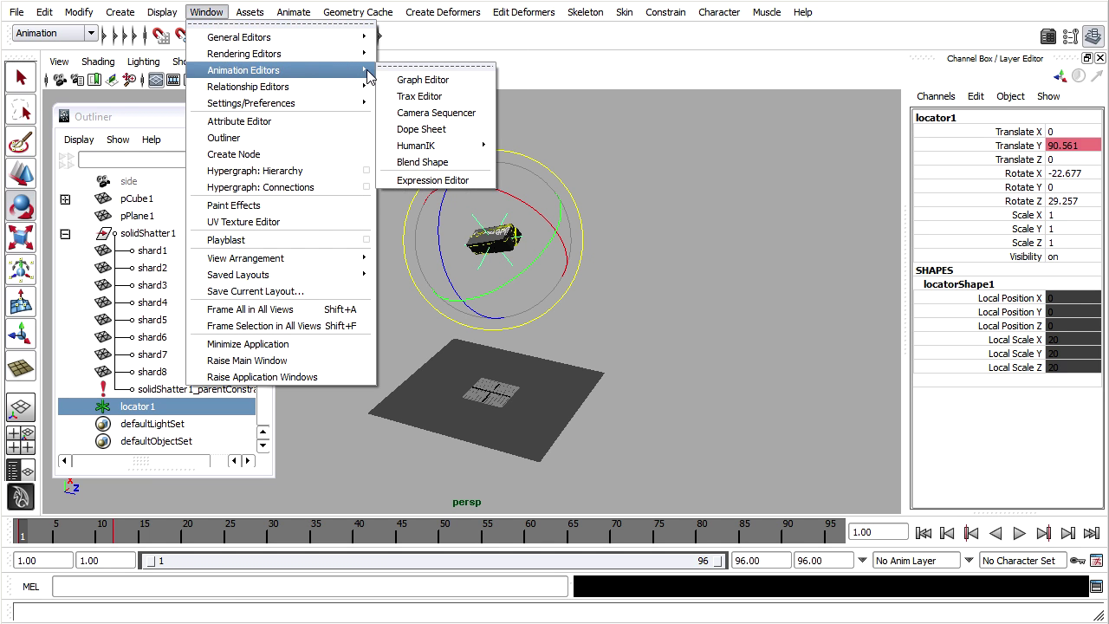
click(468, 83)
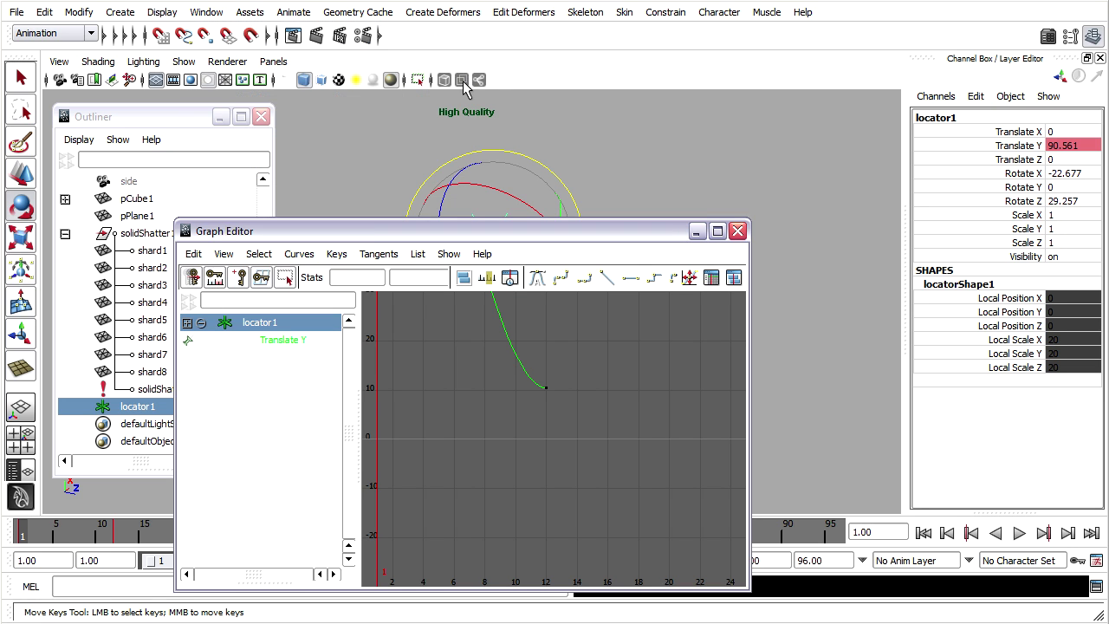
click(276, 341)
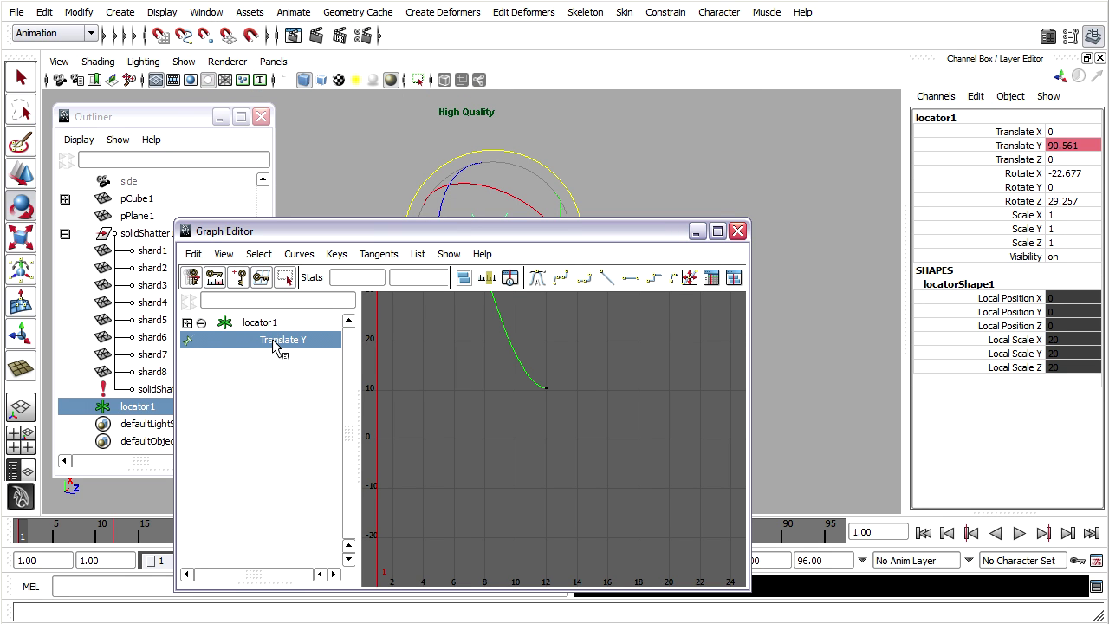
key(f)
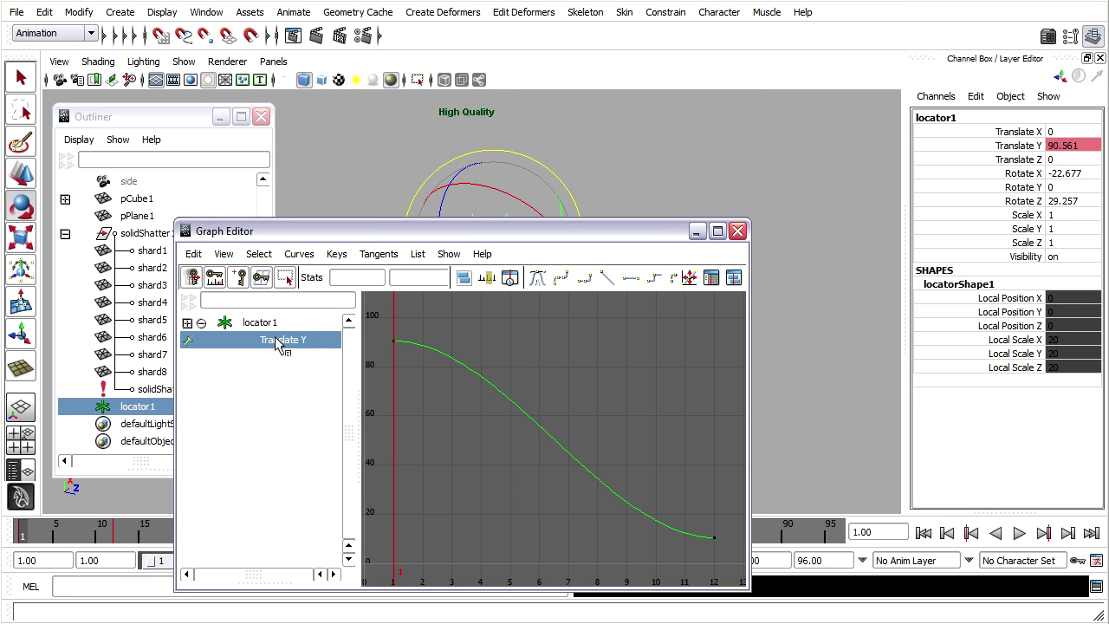
drag(405, 233, 477, 74)
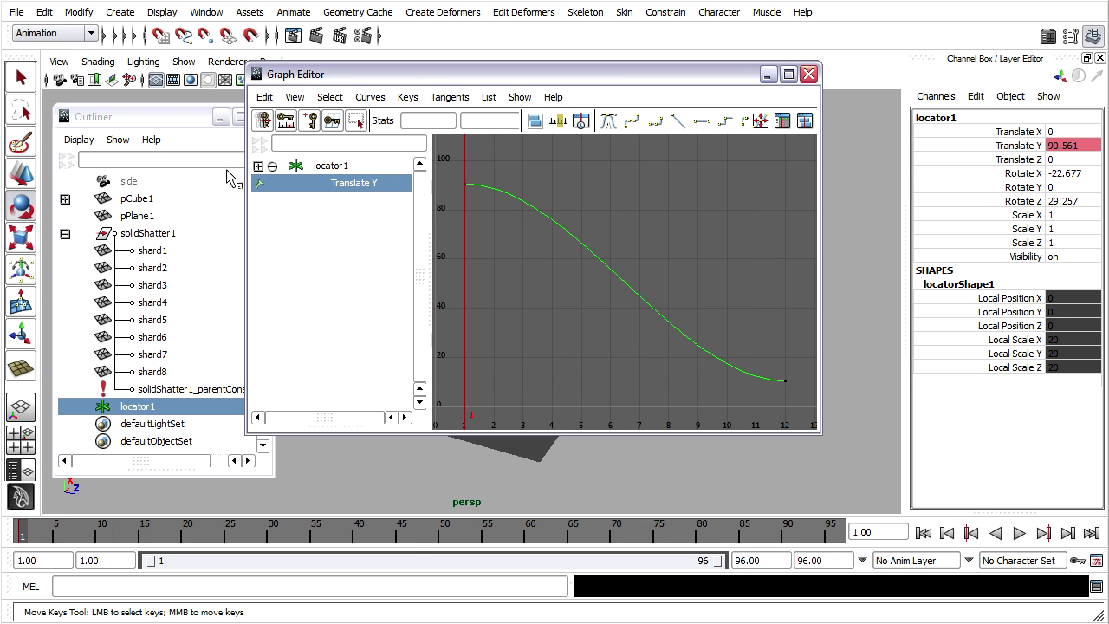
Step: Flatten the frame-1 key's tangent so the fall starts as a gentle ease
click(16, 177)
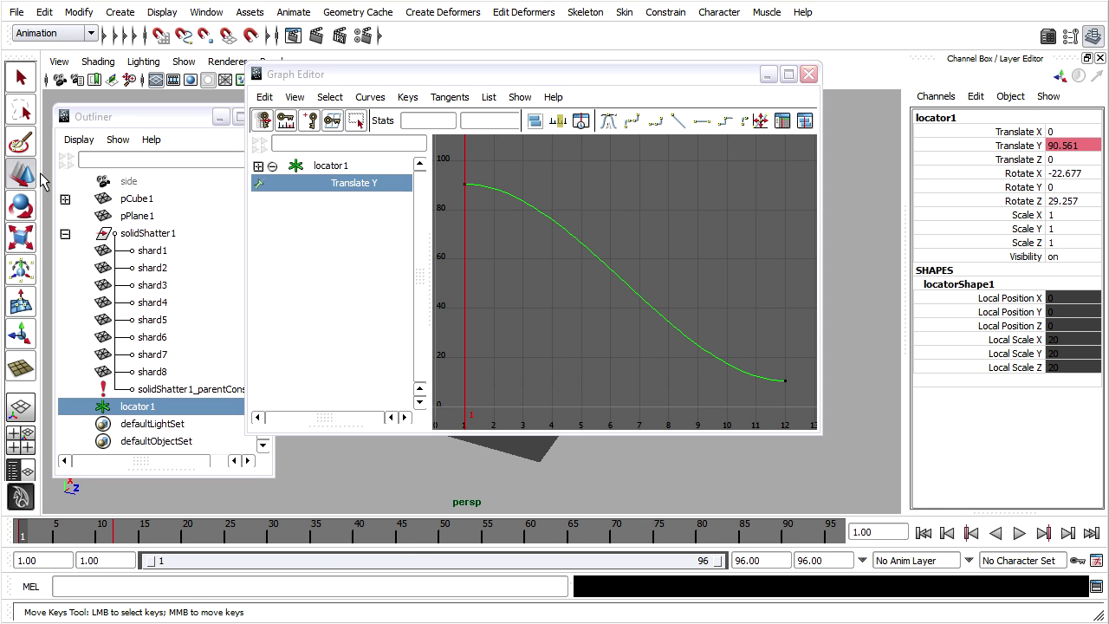
click(449, 171)
key(ctrl+z)
drag(447, 170, 488, 212)
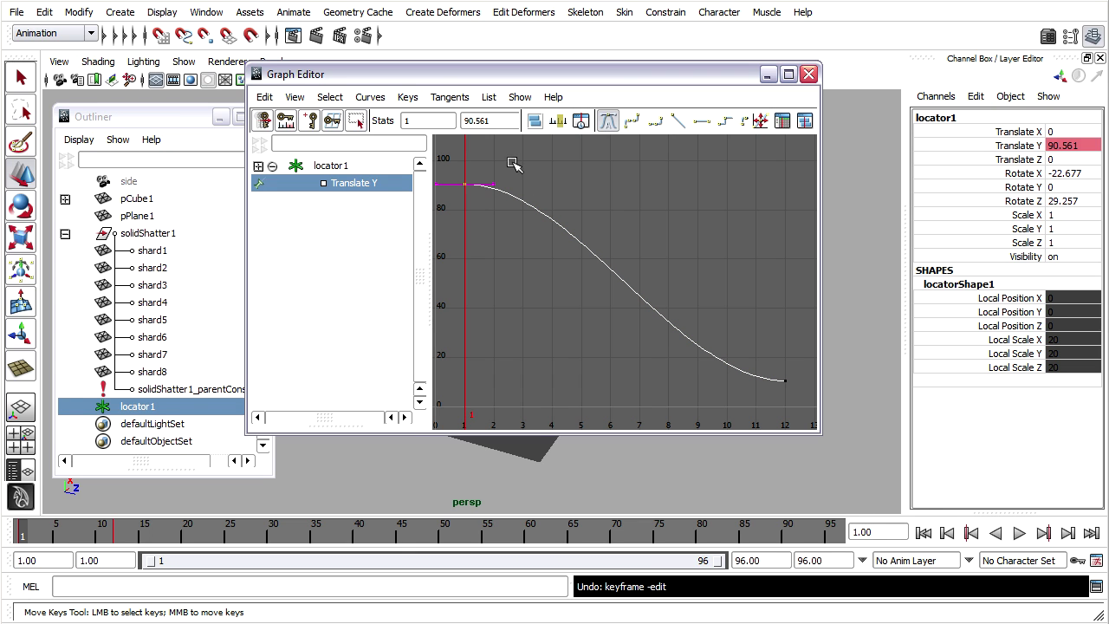
drag(513, 161, 482, 218)
middle_drag(496, 185, 534, 182)
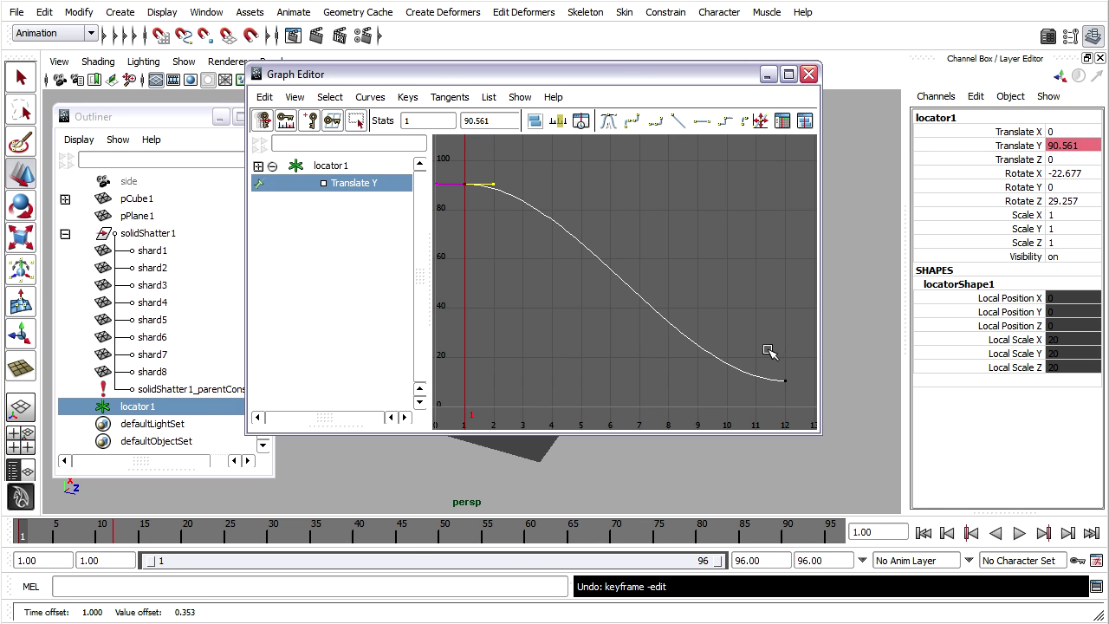
Step: Bend the frame-12 key's tangent into a steep drop so the fall accelerates
drag(762, 348, 807, 420)
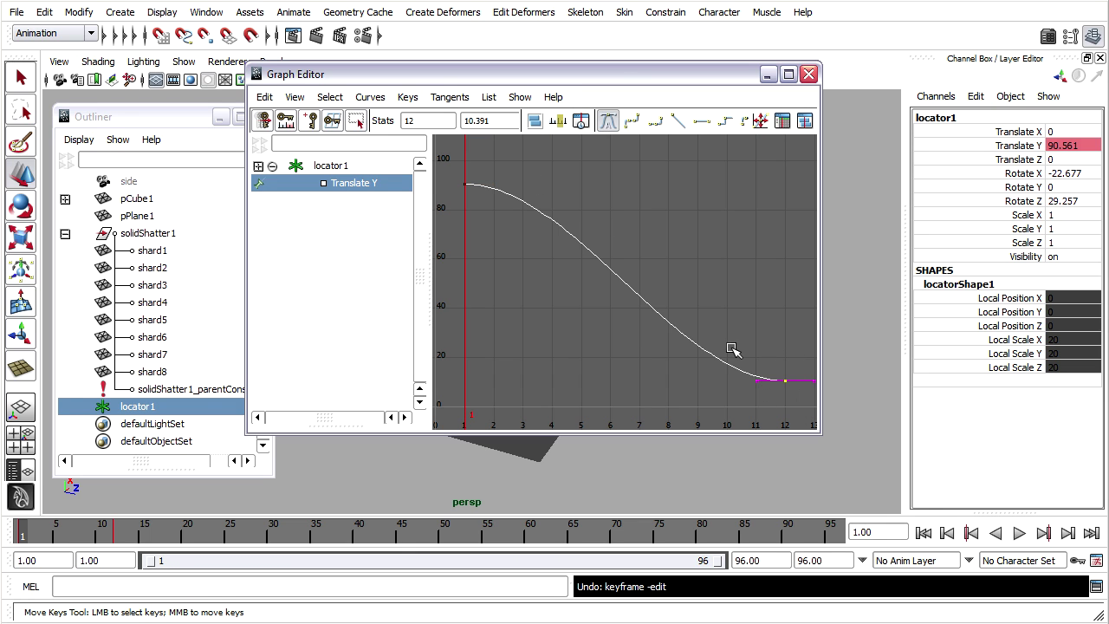
drag(735, 348, 763, 382)
middle_drag(758, 383, 770, 358)
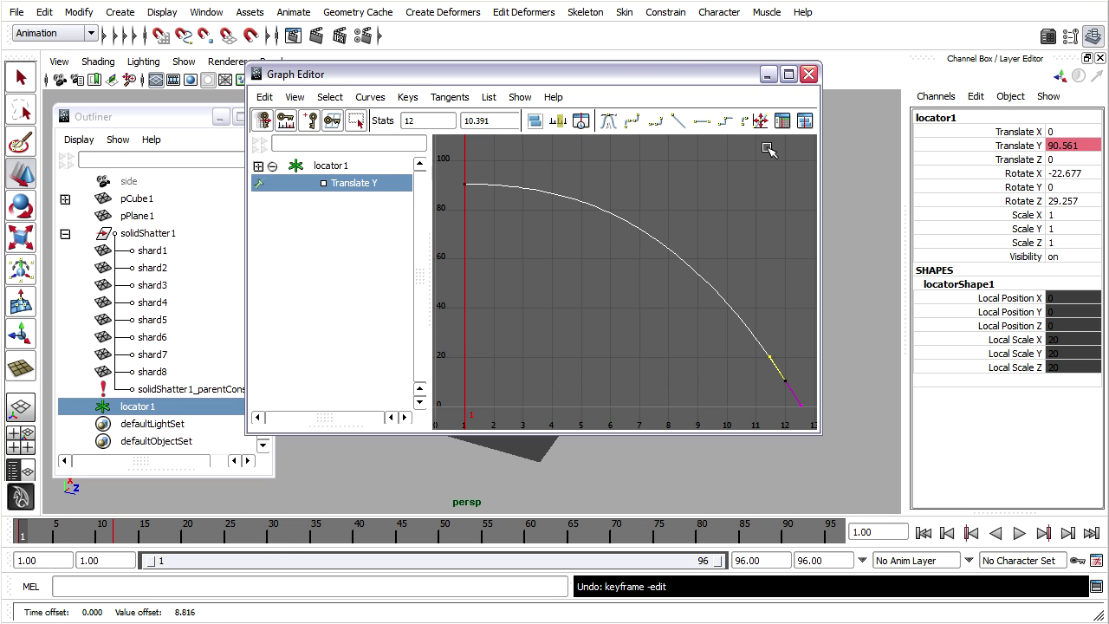
click(767, 74)
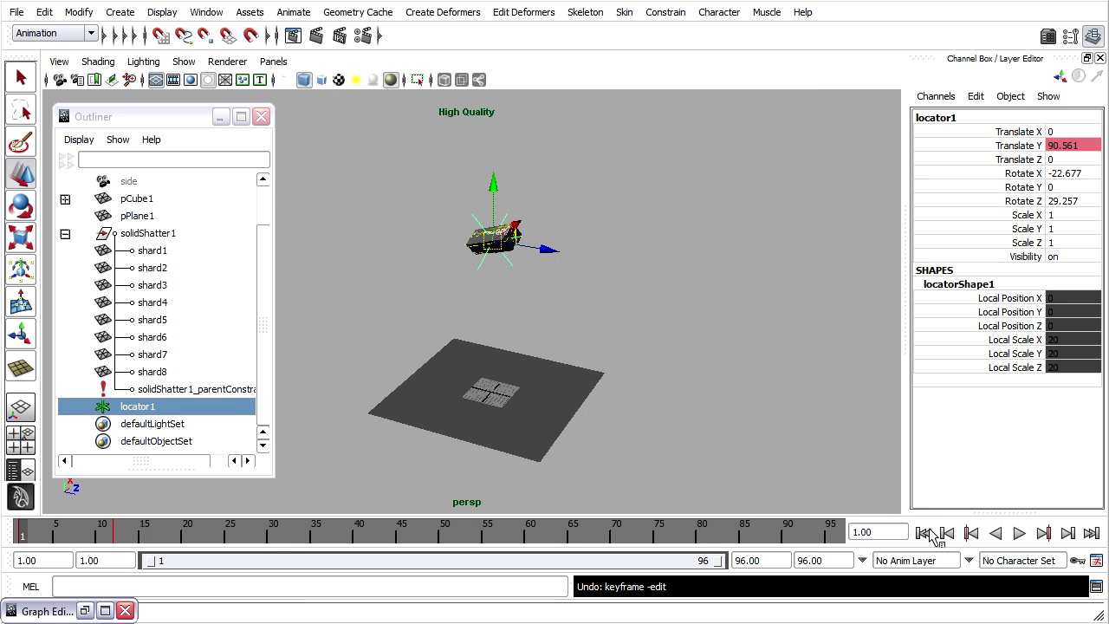
Step: Play the eased drop, then rewind to frame 1 and clear the selection
click(1019, 534)
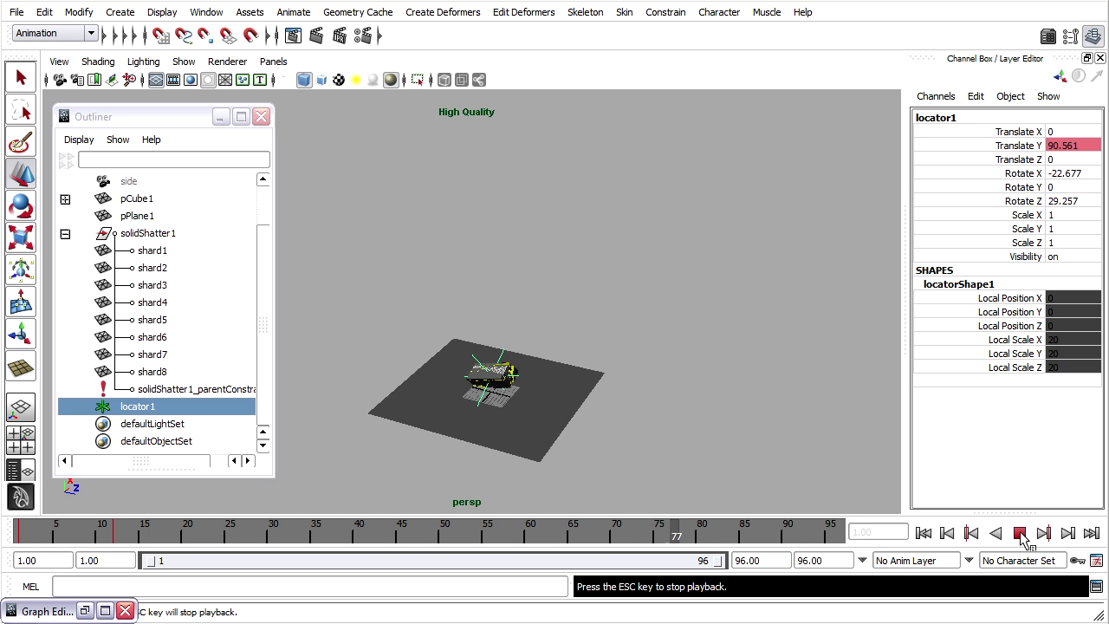
click(1020, 533)
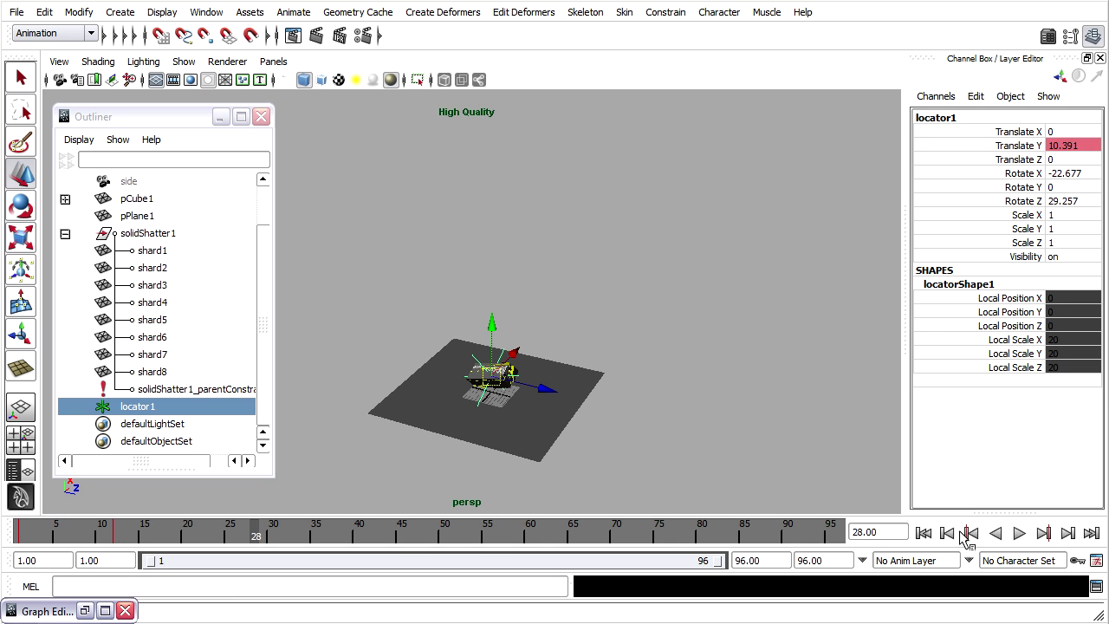
click(923, 533)
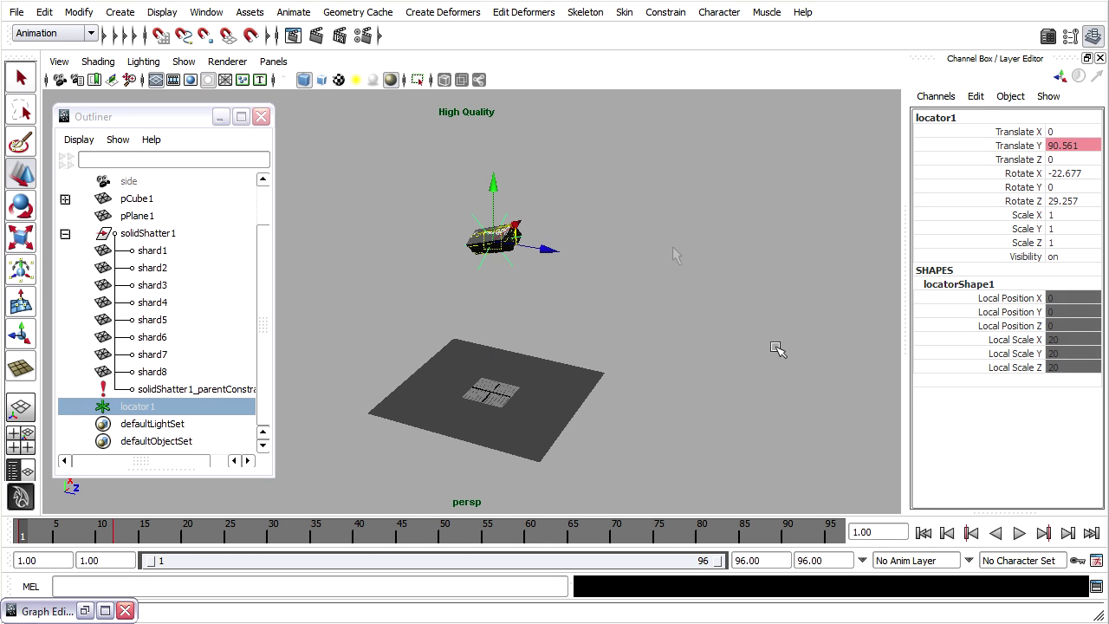
click(673, 247)
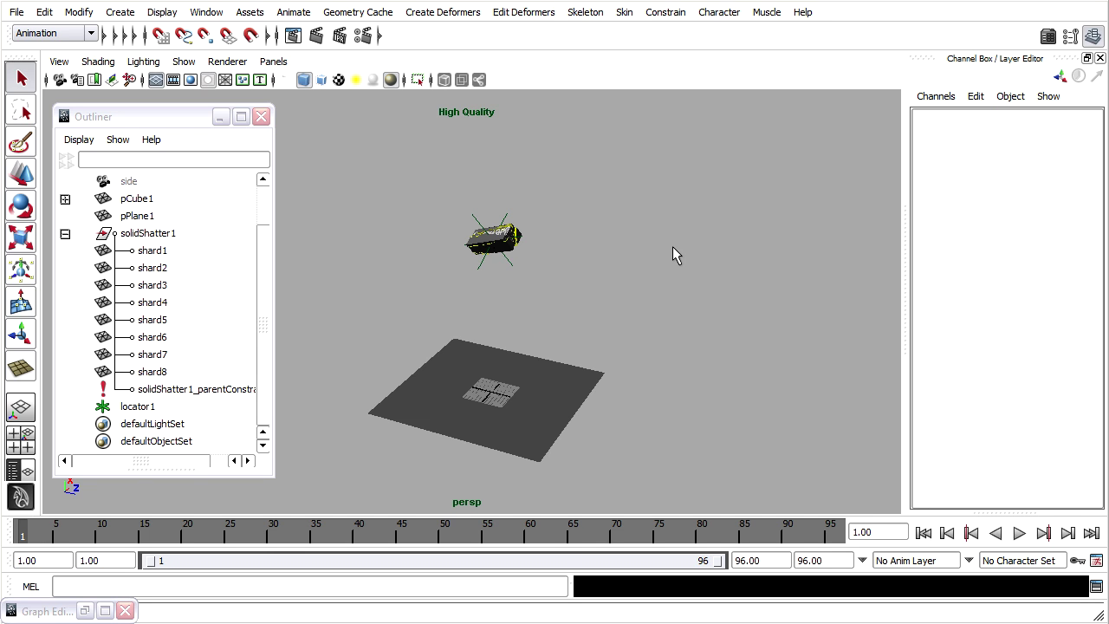
Step: Select shard1 through shard8 in the Outliner and add pPlane1 to the selection
drag(153, 251, 166, 369)
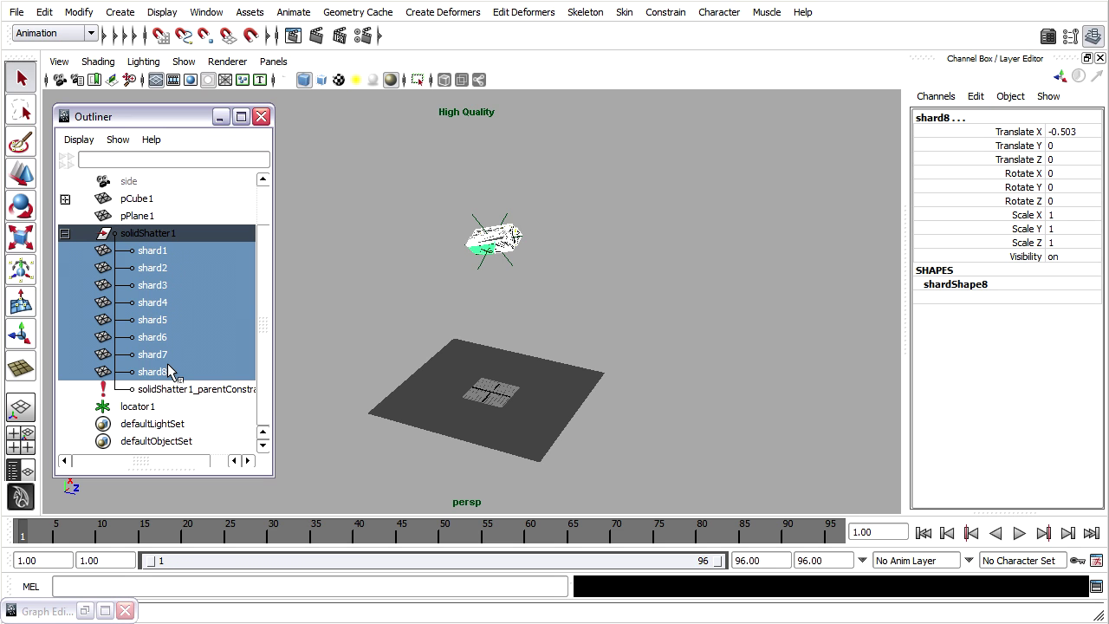
ctrl+click(153, 221)
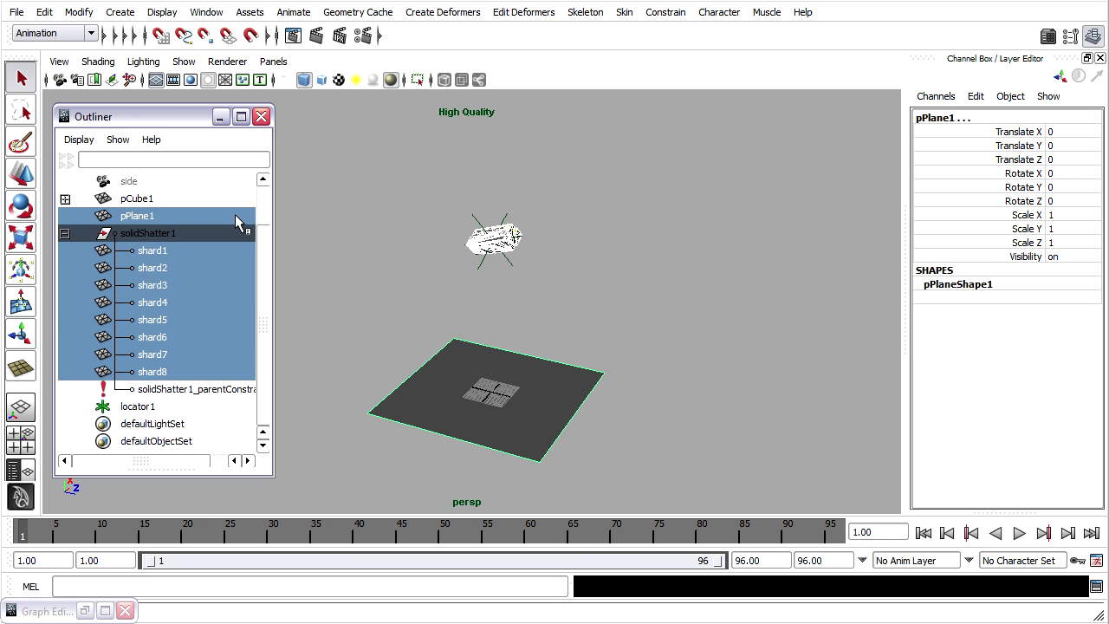
Step: Create passive rigid bodies rigidBody1–rigidBody9 via the Dynamics menu set, then play the simulation
click(90, 33)
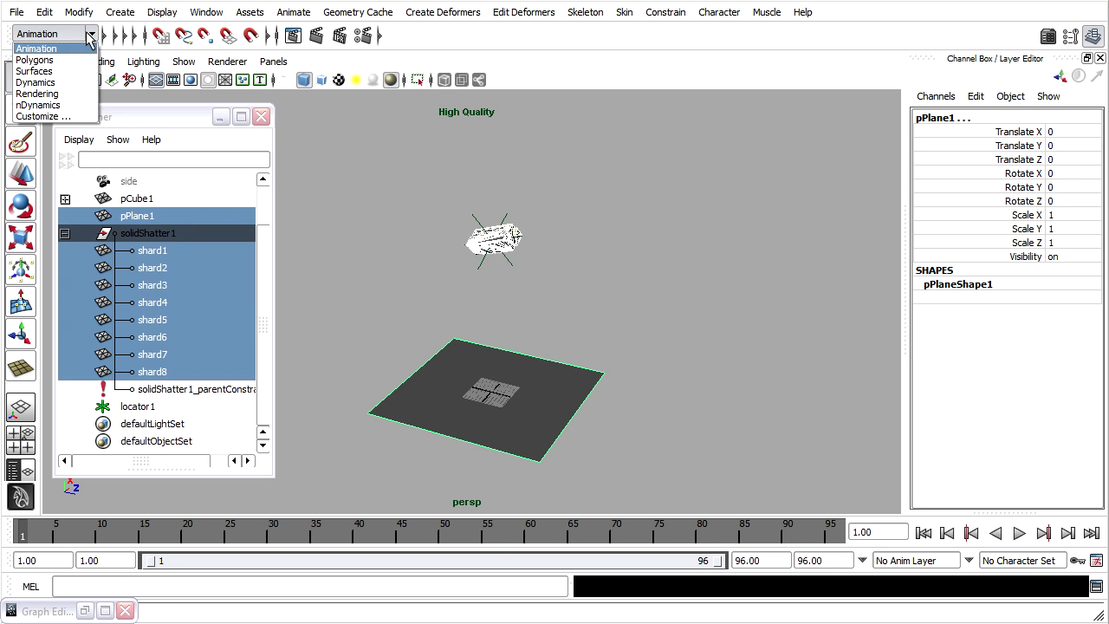
click(35, 82)
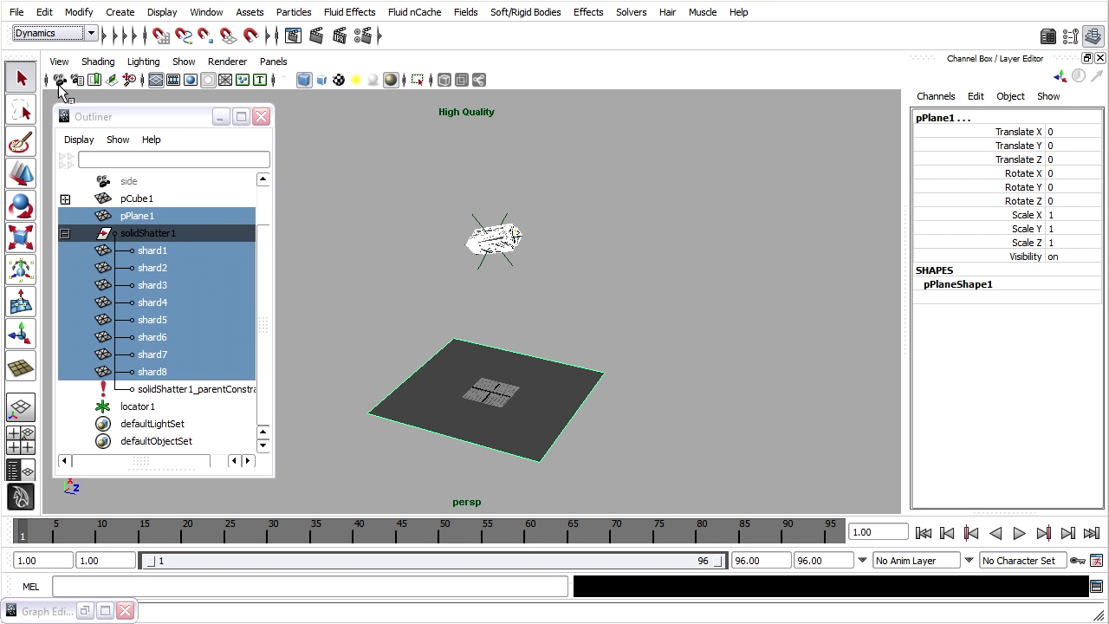
click(525, 13)
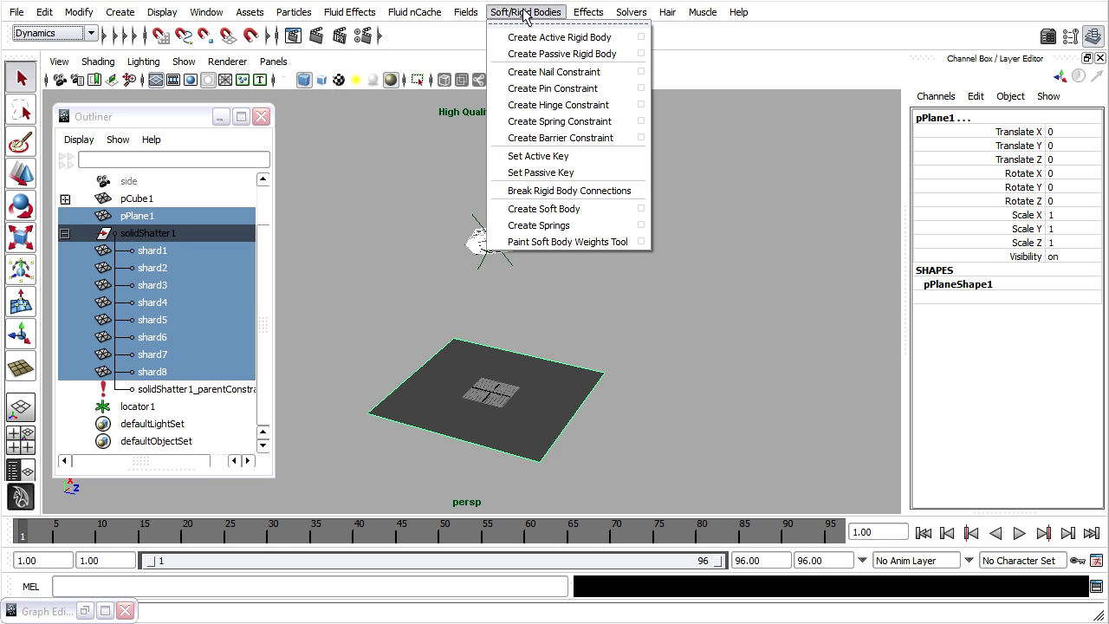
click(623, 56)
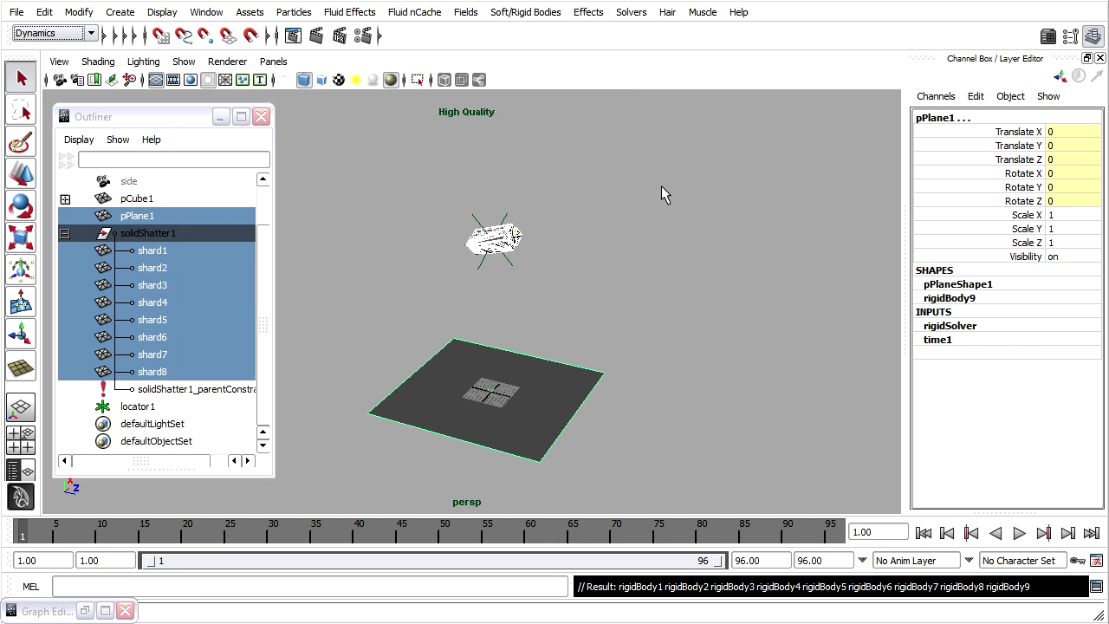
click(958, 299)
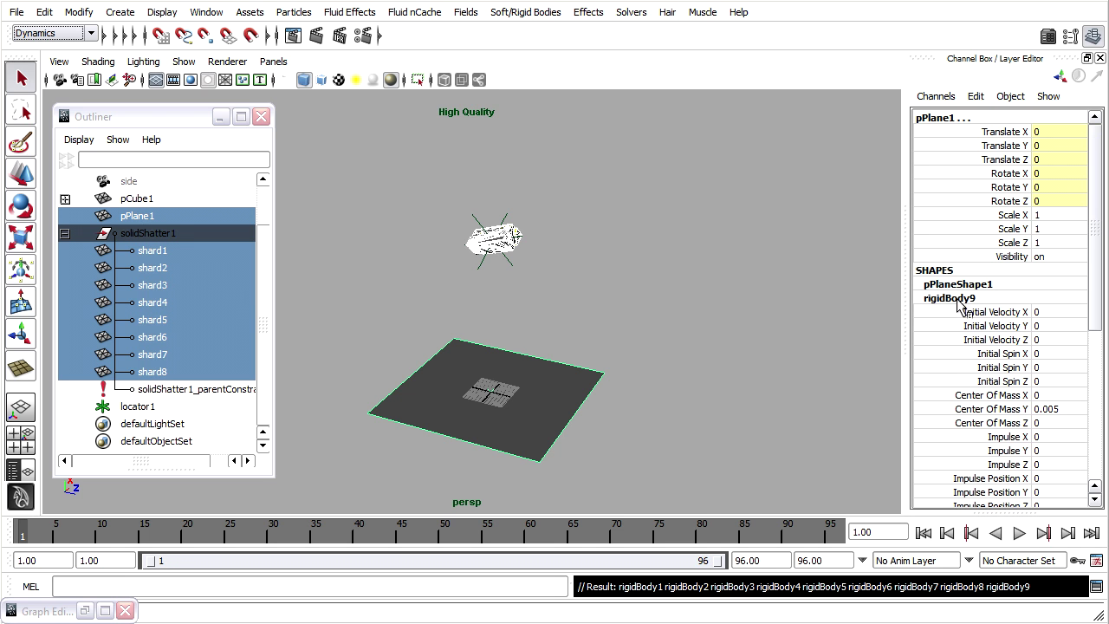
click(1019, 534)
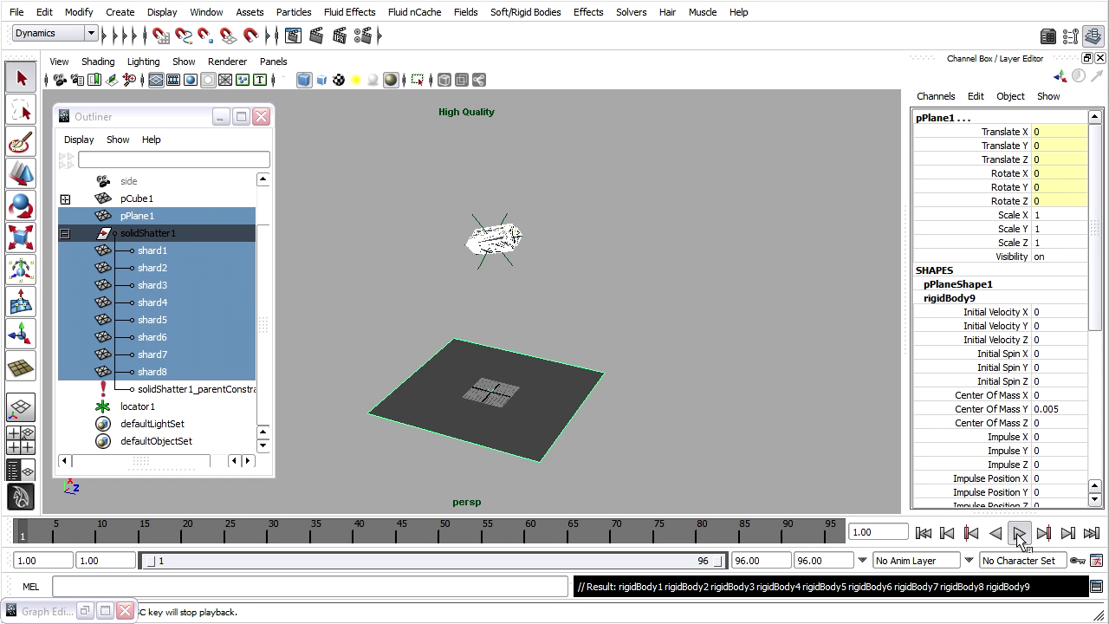
click(1020, 535)
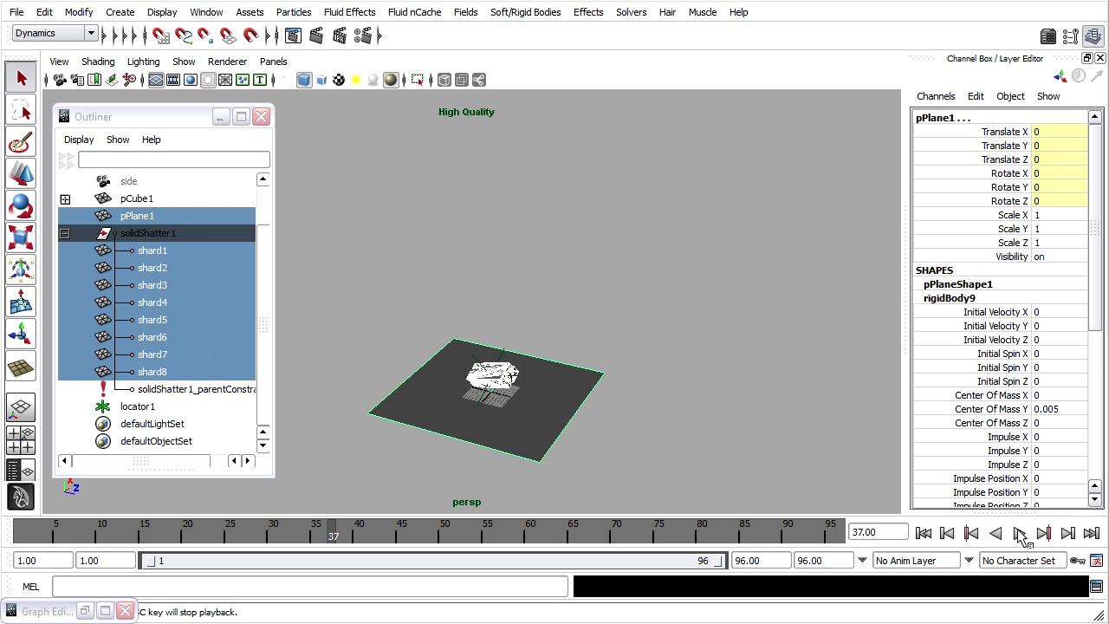
click(1020, 535)
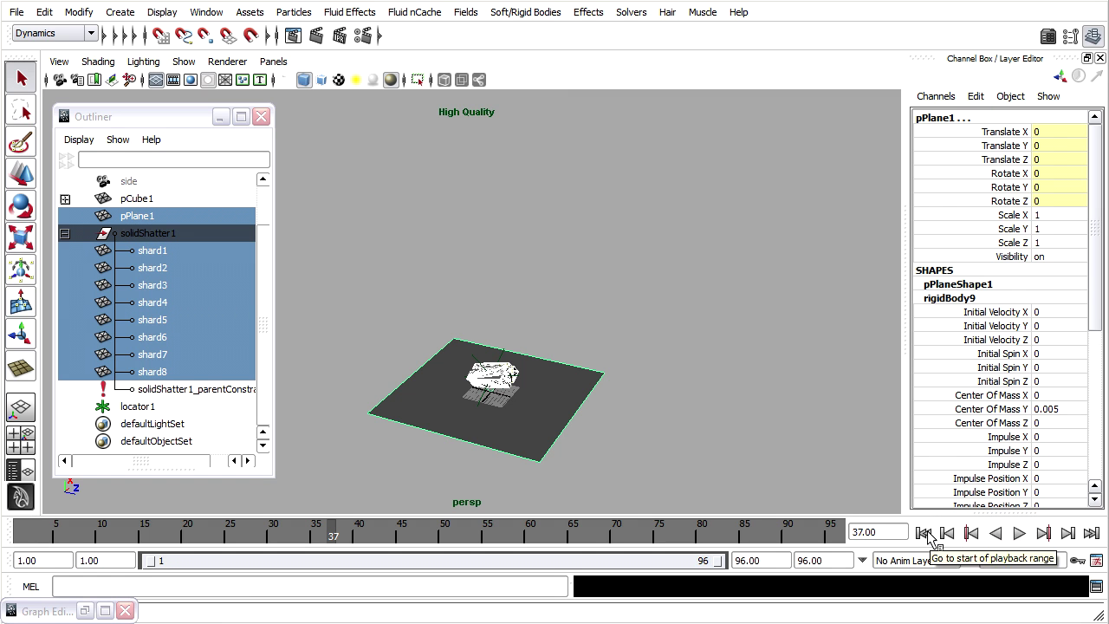
click(925, 534)
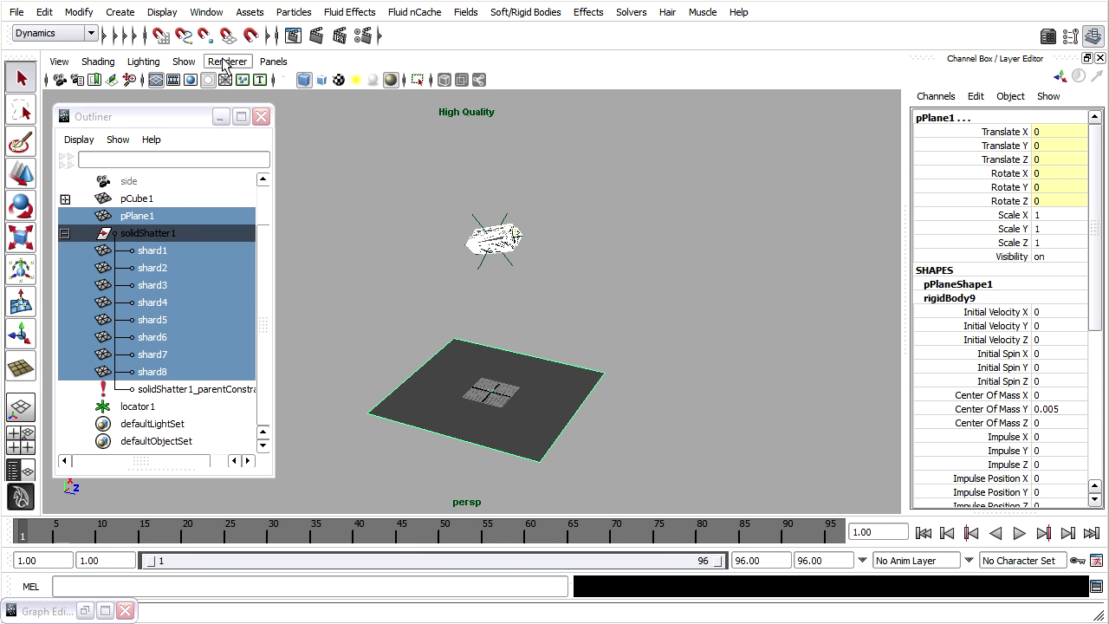
Step: Disable Rigid Bodies node evaluation and select only the shards, showing their Active attribute
click(90, 12)
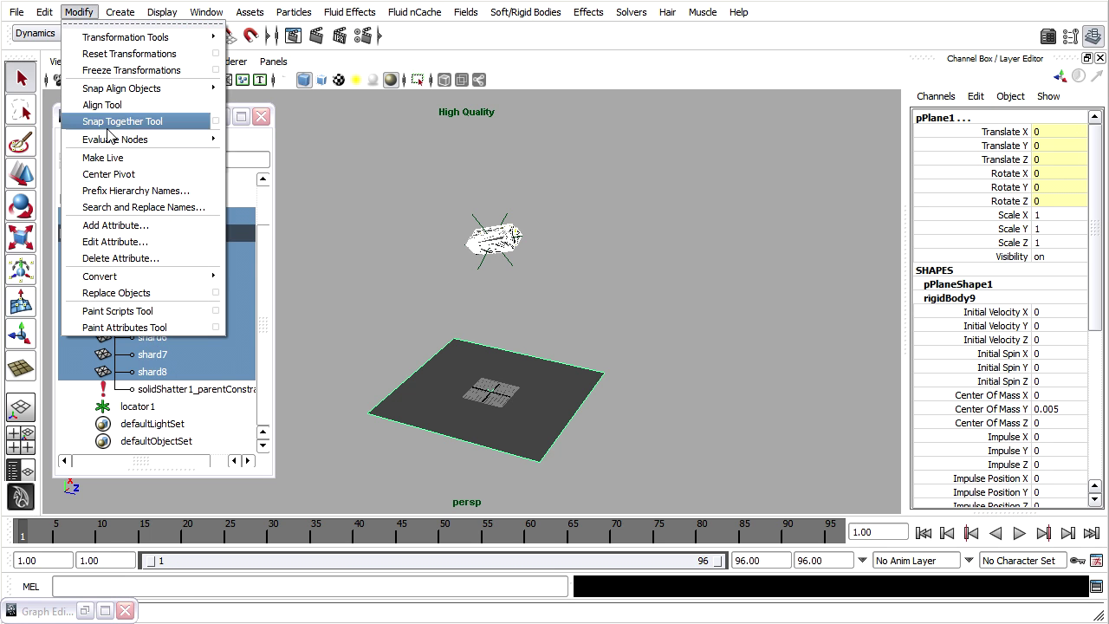
mouse_move(156, 140)
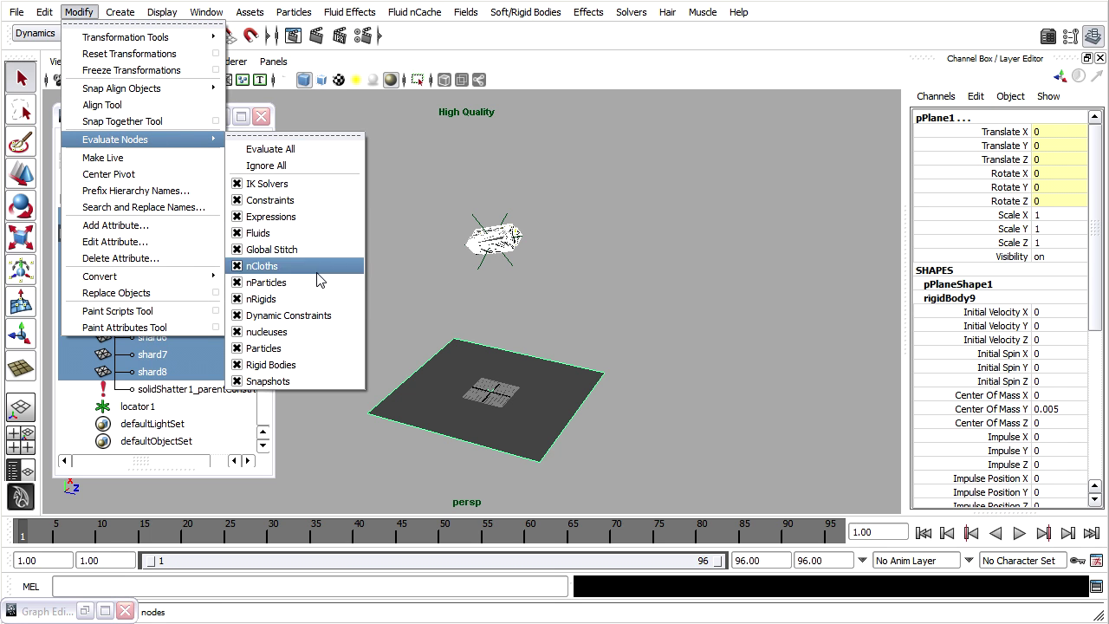
click(257, 366)
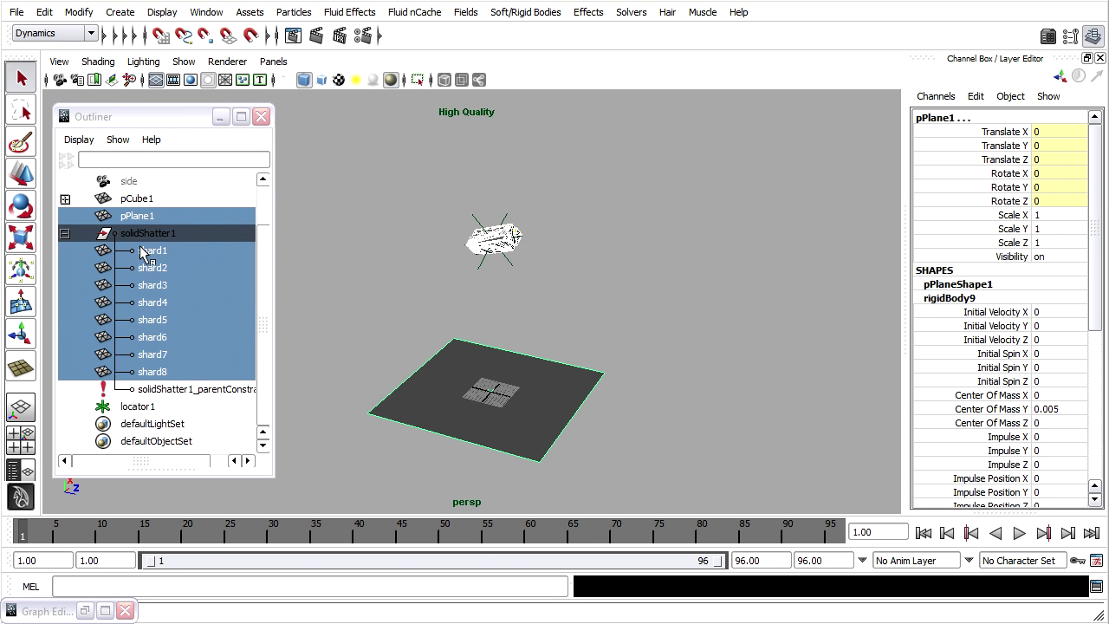
drag(146, 251, 1098, 216)
scroll(1099, 216, down, 5)
scroll(1005, 303, down, 3)
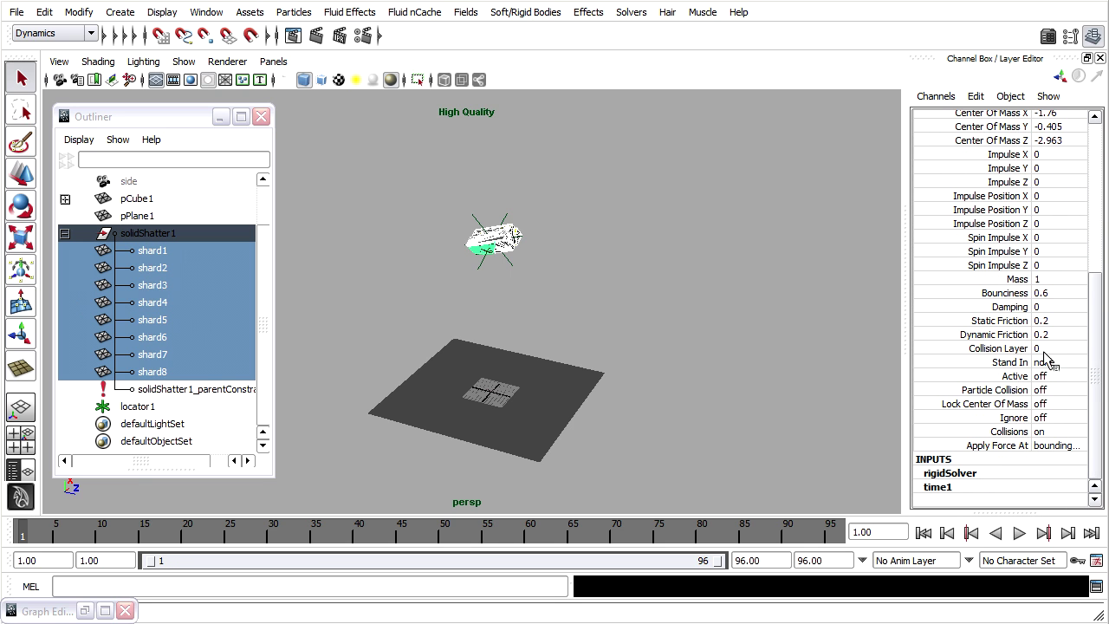
Step: Key the shards' Active attribute in its off state, then scrub to frame 12
right_click(994, 381)
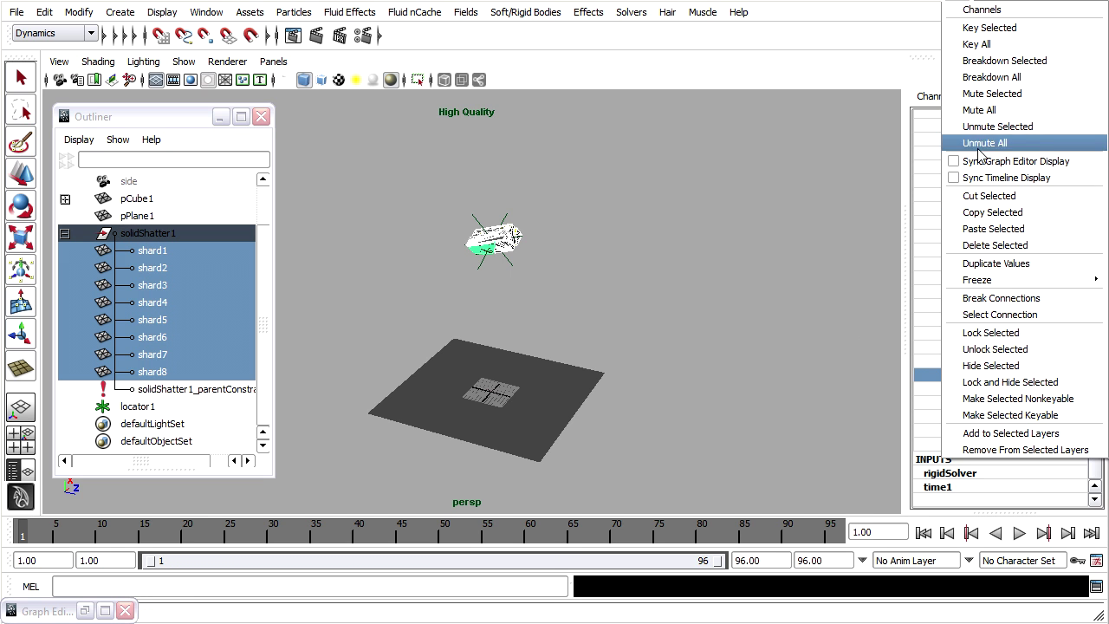
click(994, 28)
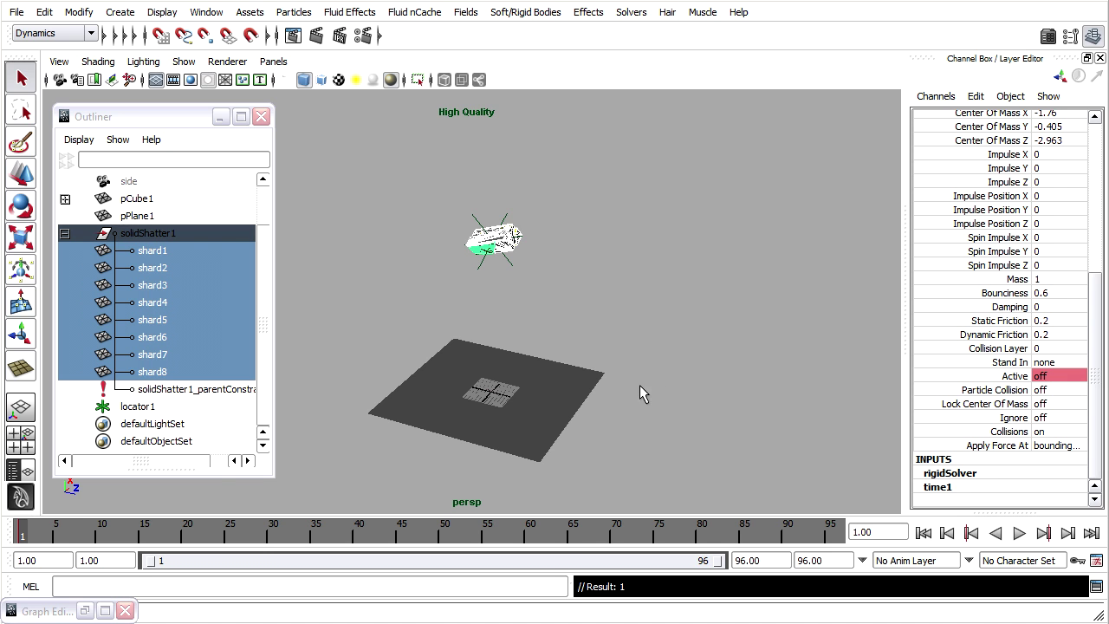
drag(26, 542, 112, 537)
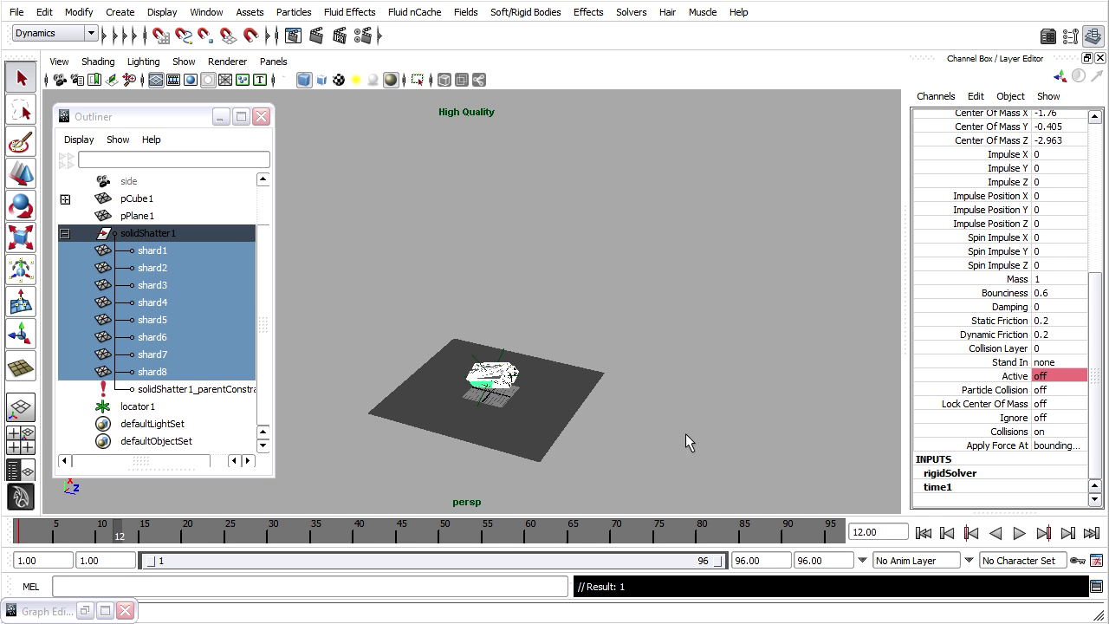
Step: Switch Active on and key it at frame 12, then return to frame 1
double_click(1059, 378)
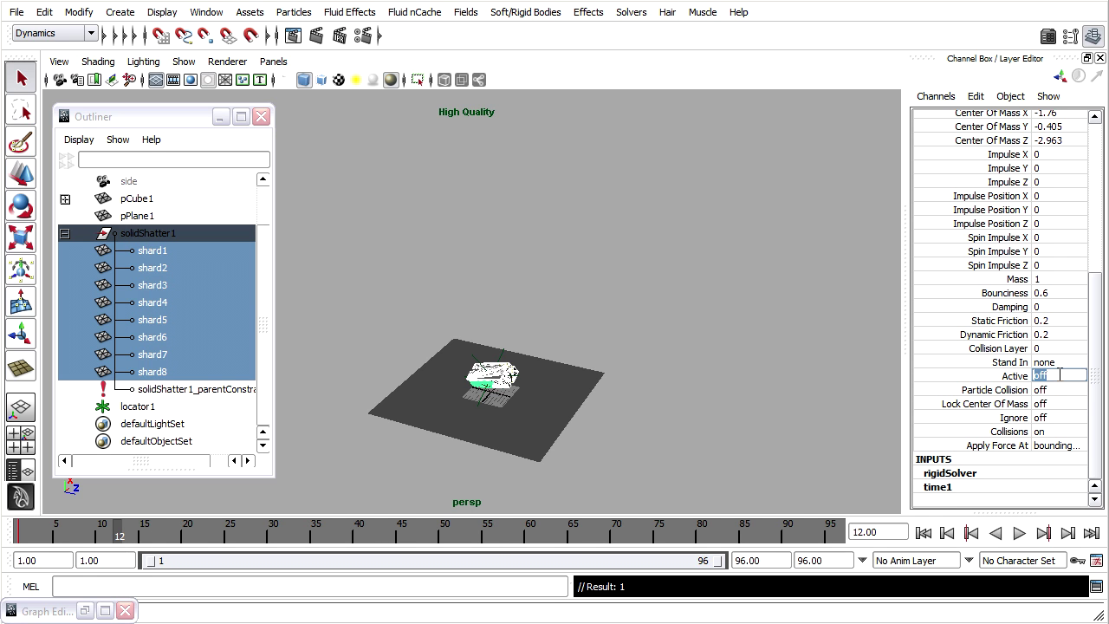
text(3)
key(Return)
right_click(986, 382)
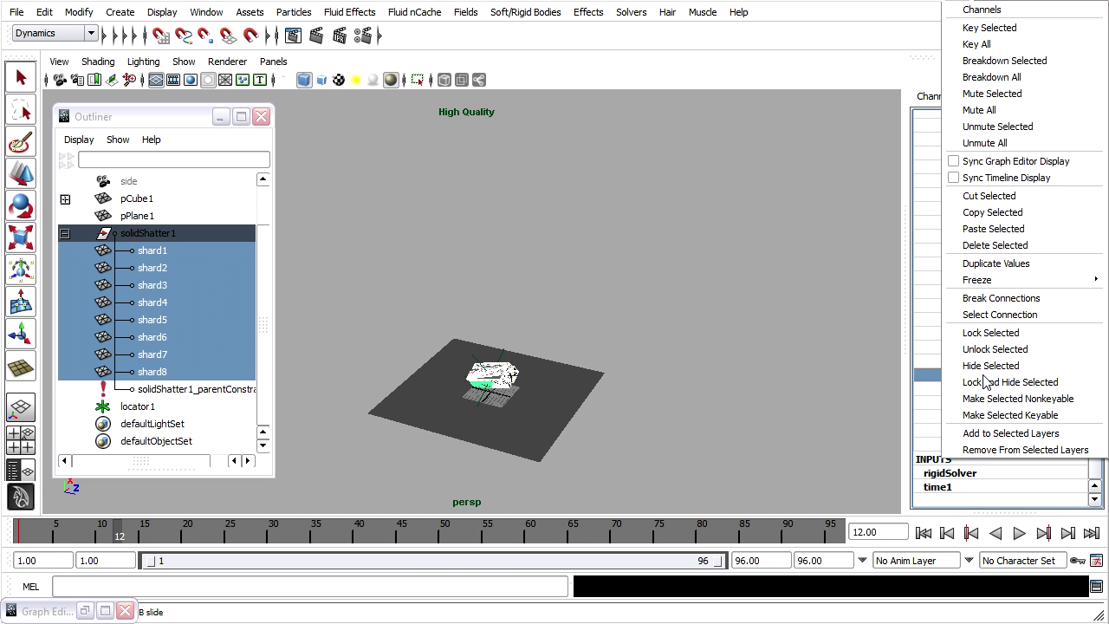
click(1006, 27)
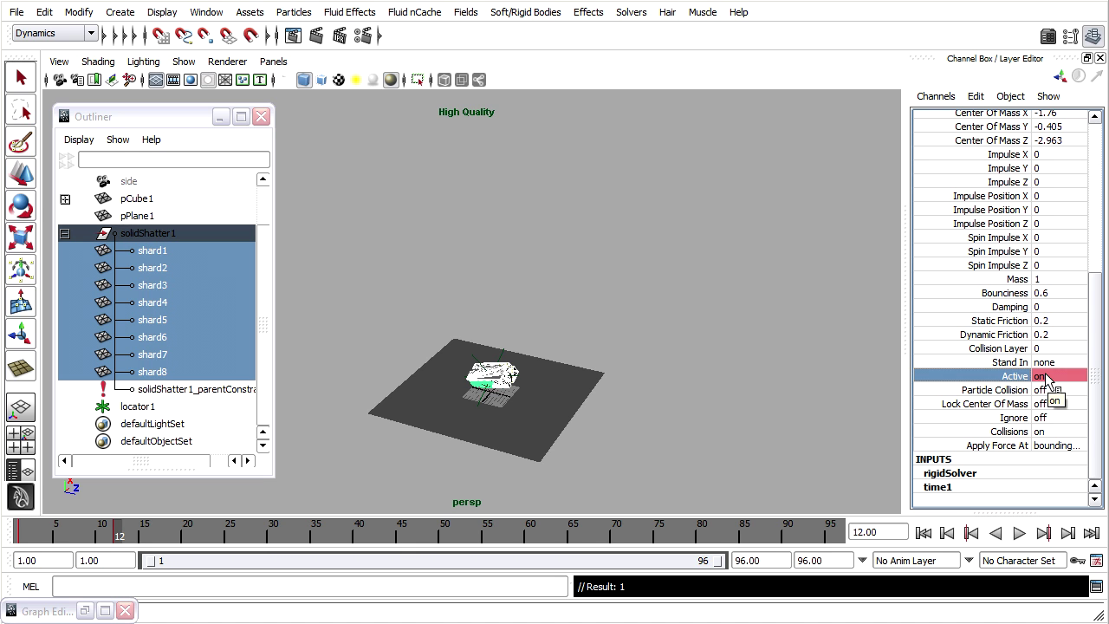
click(924, 534)
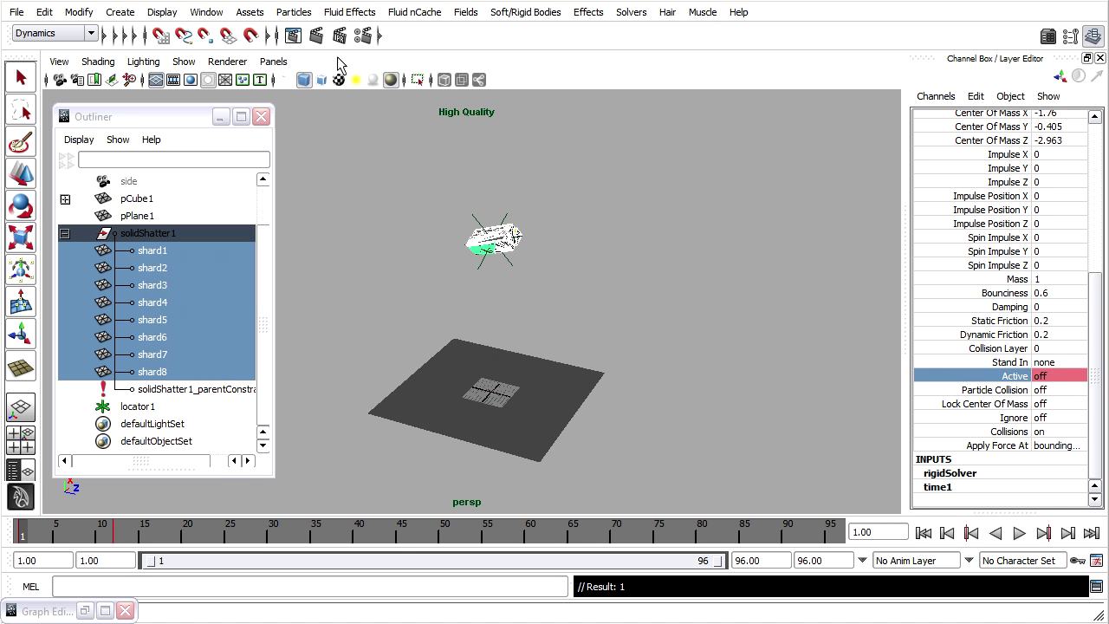
Step: Re-enable Rigid Bodies evaluation, save breakage_brick_02.ma, and play back the shards breaking
click(78, 12)
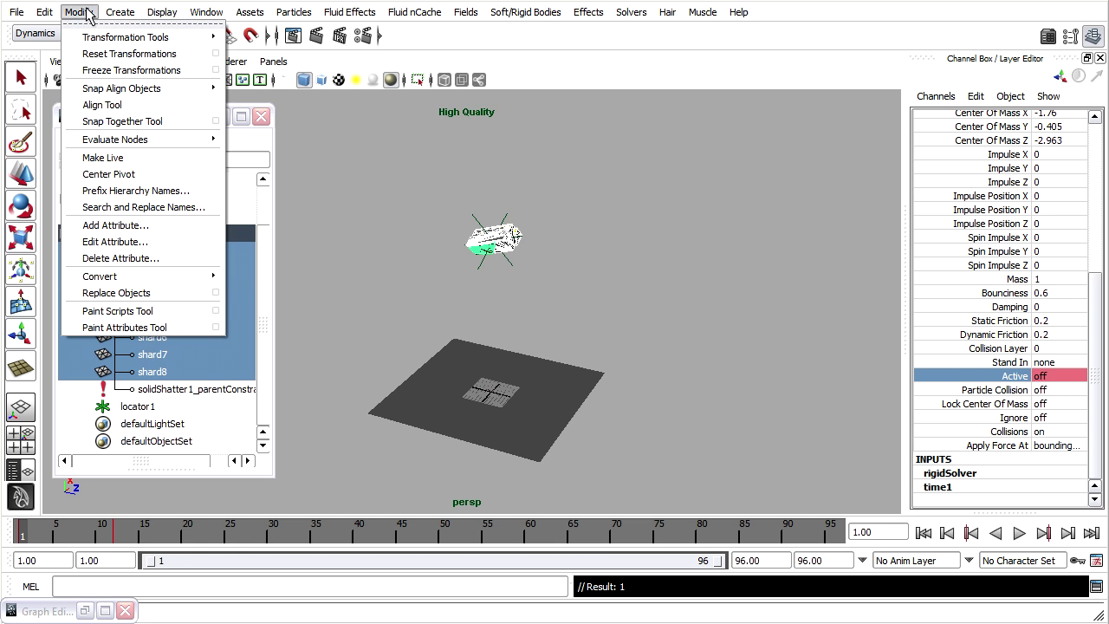
mouse_move(112, 140)
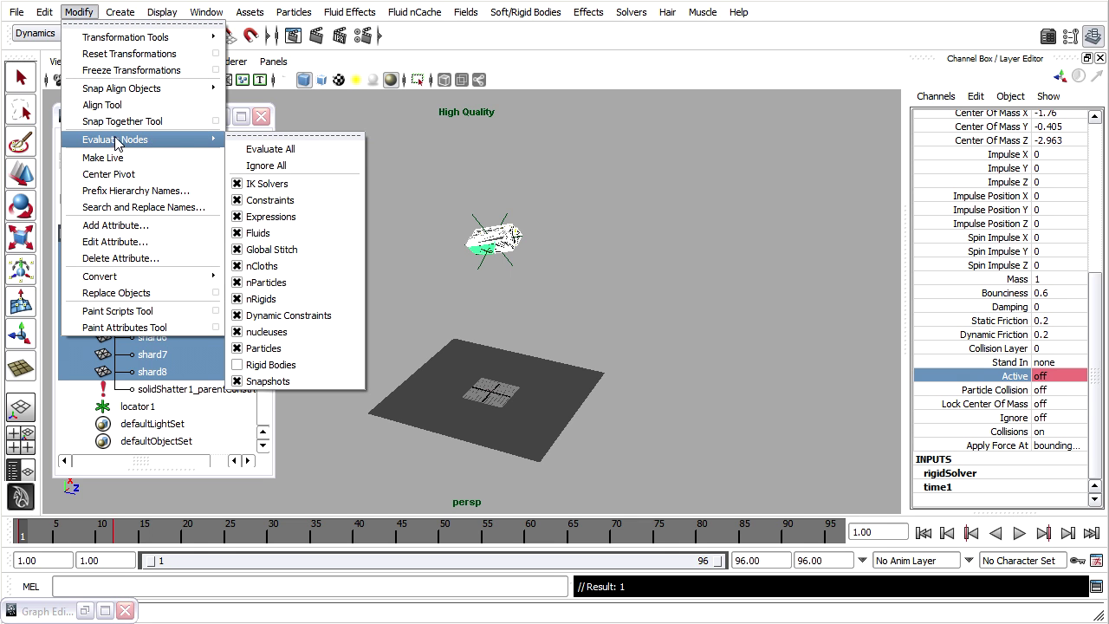
click(251, 365)
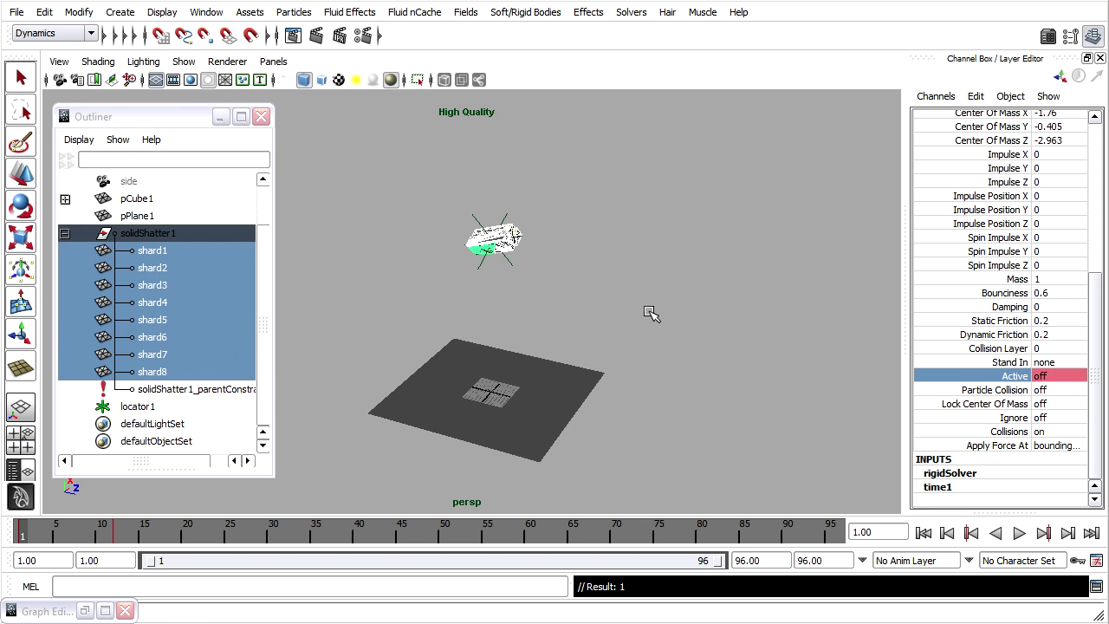
key(ctrl+s)
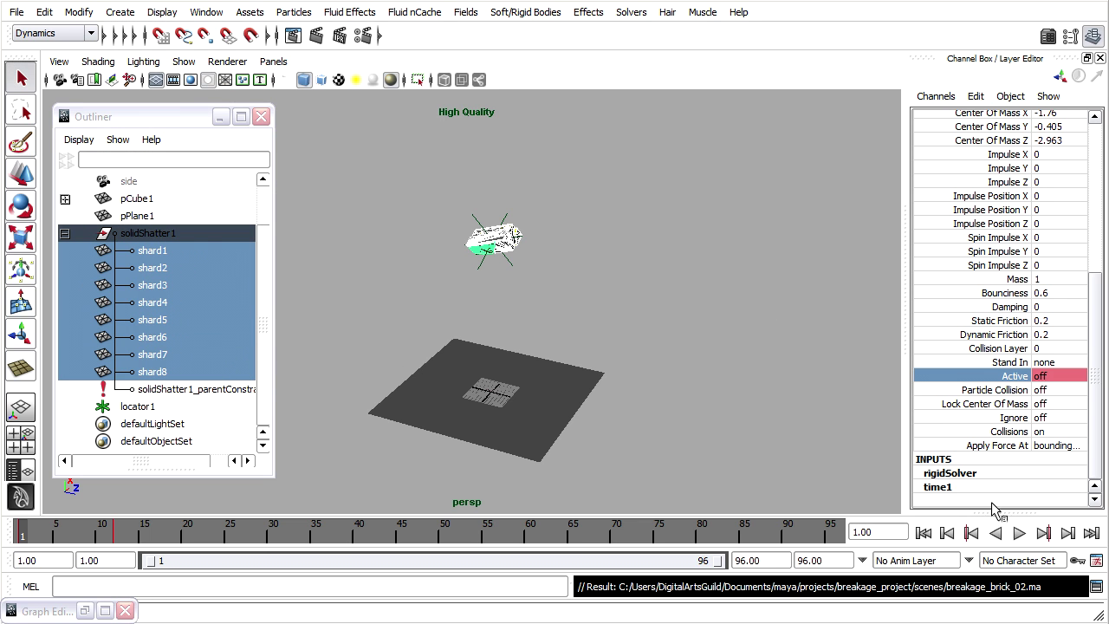
click(1020, 533)
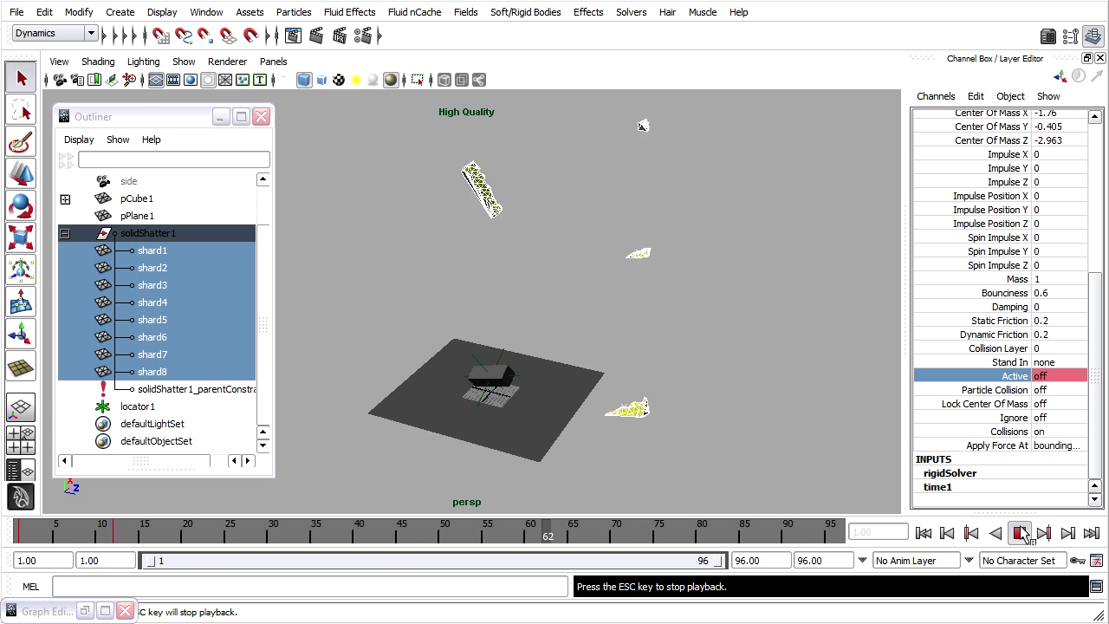
Step: Stop the playback and rewind the timeline to frame 1
click(1021, 533)
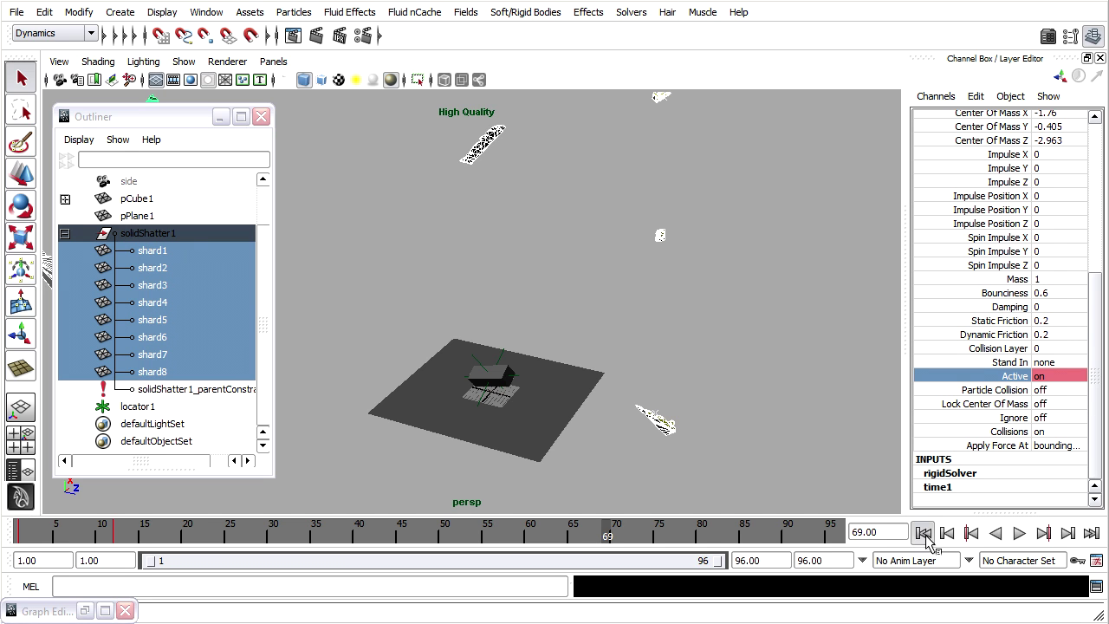
click(924, 533)
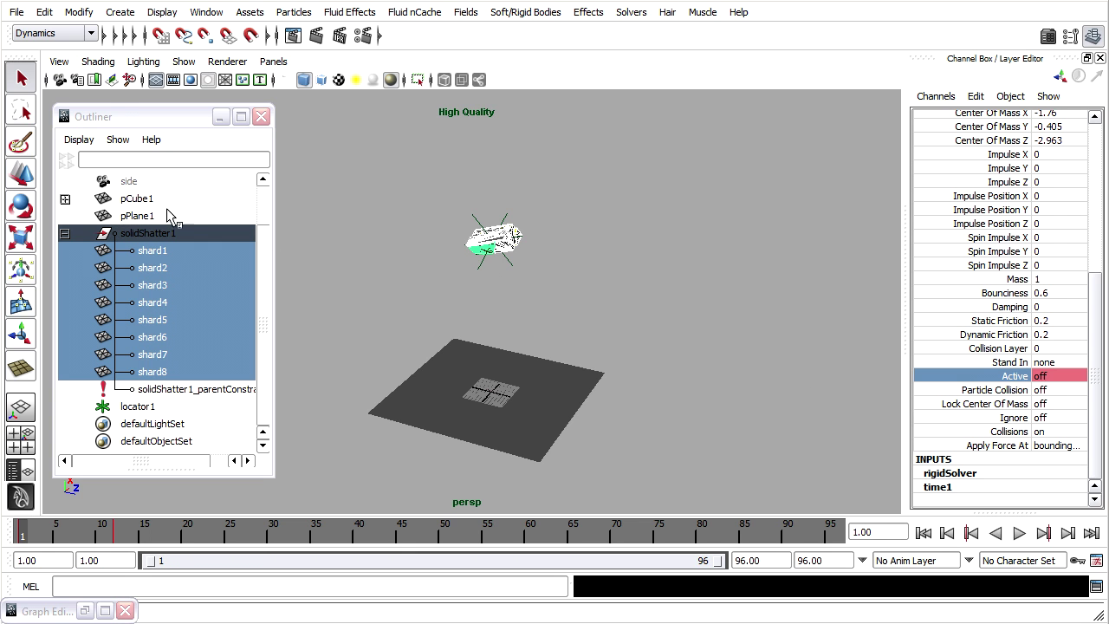
Step: Set pCube1's Visibility to 0, then reselect shard1 through shard8 in the Outliner
click(145, 201)
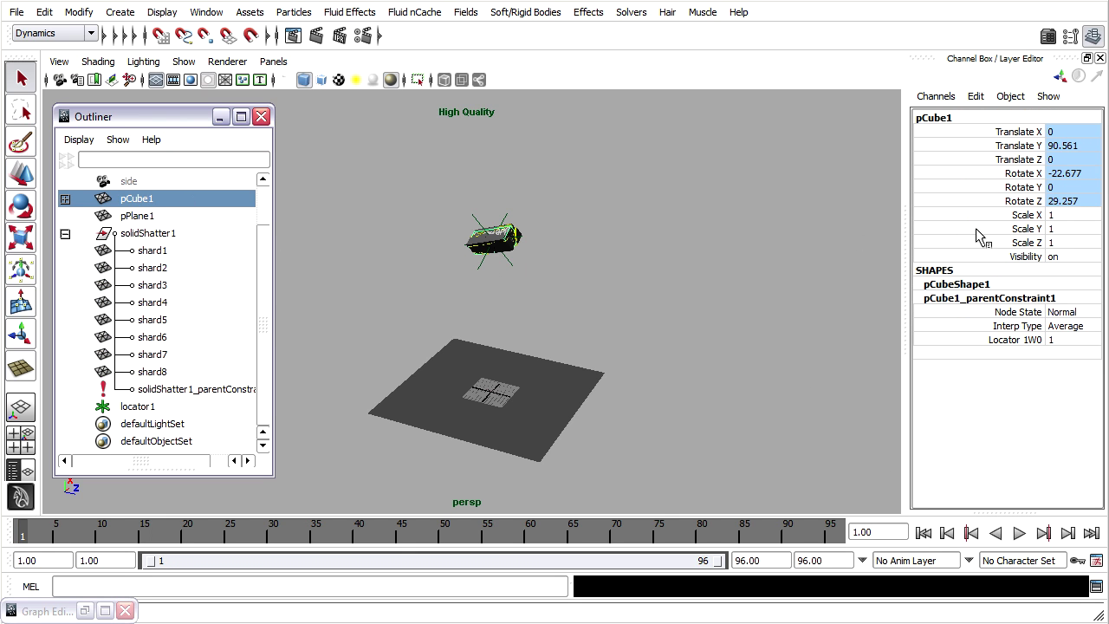
double_click(1089, 257)
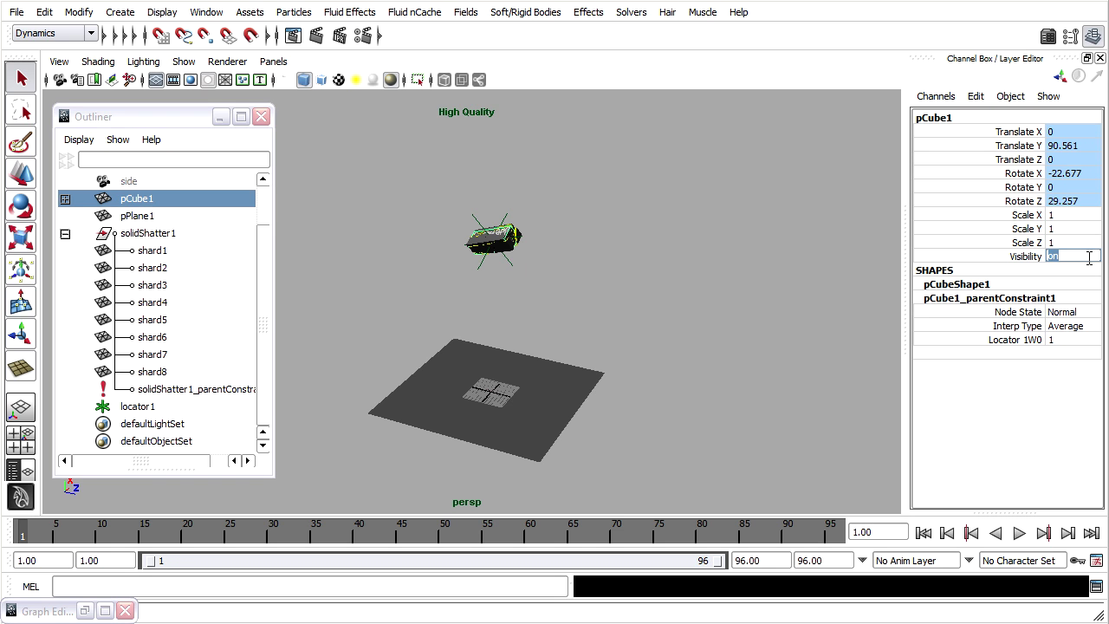
text(0)
key(Return)
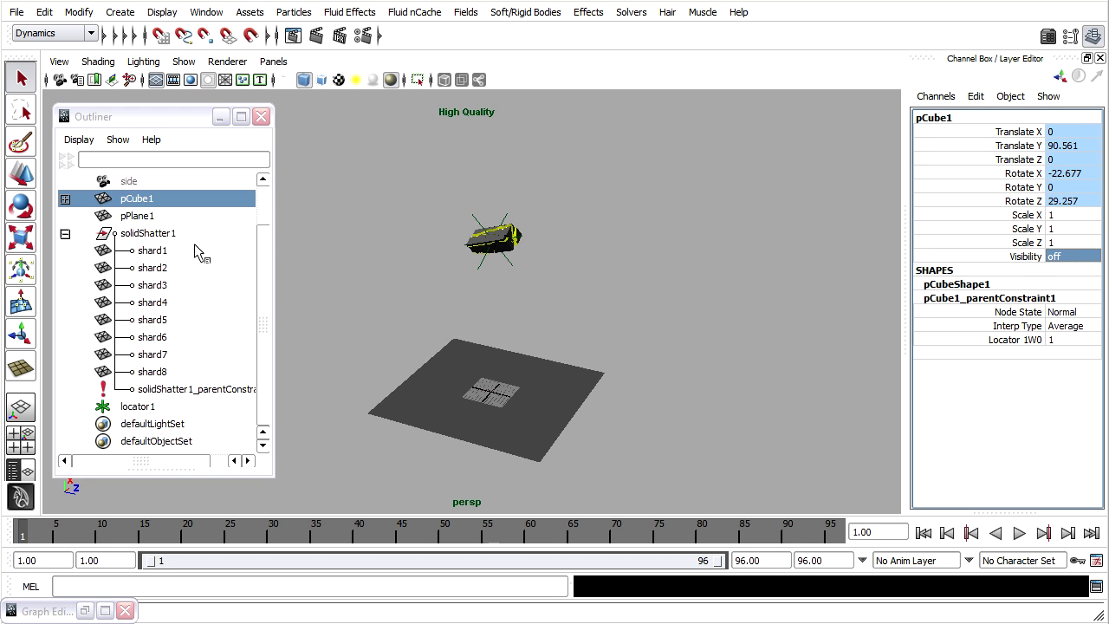
drag(164, 251, 167, 363)
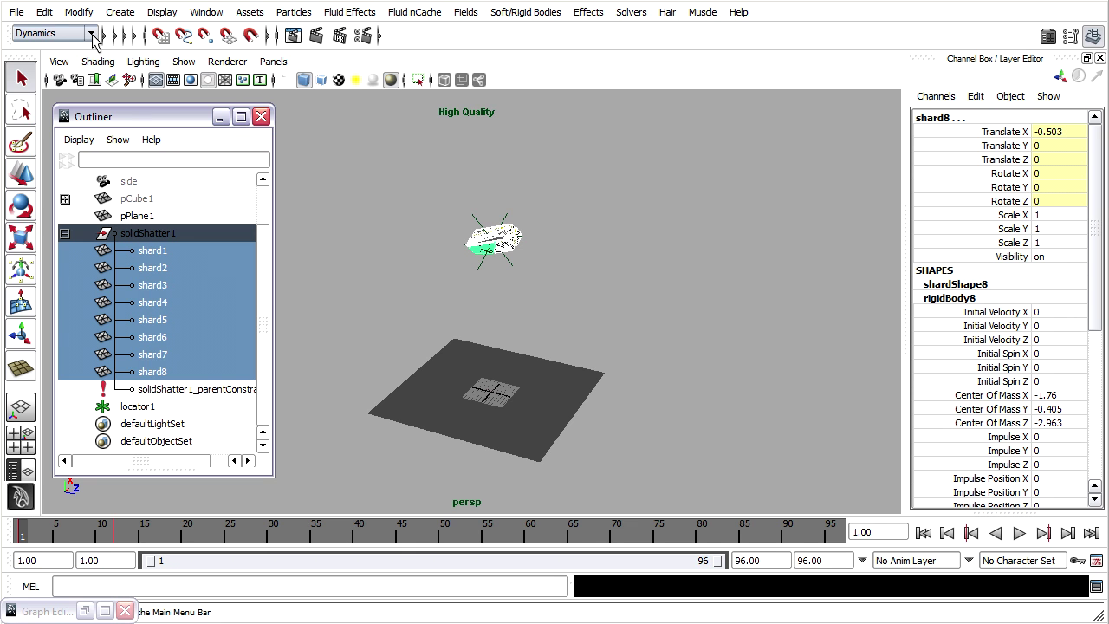
Step: Create a gravity field with Magnitude 980 on the selected shards
click(473, 14)
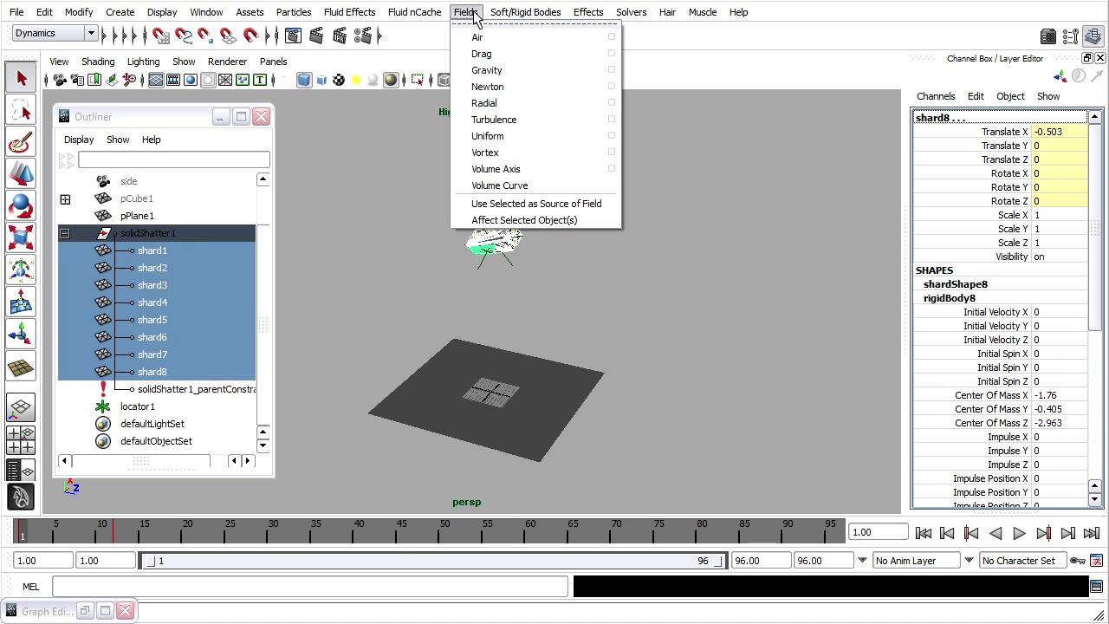
click(613, 70)
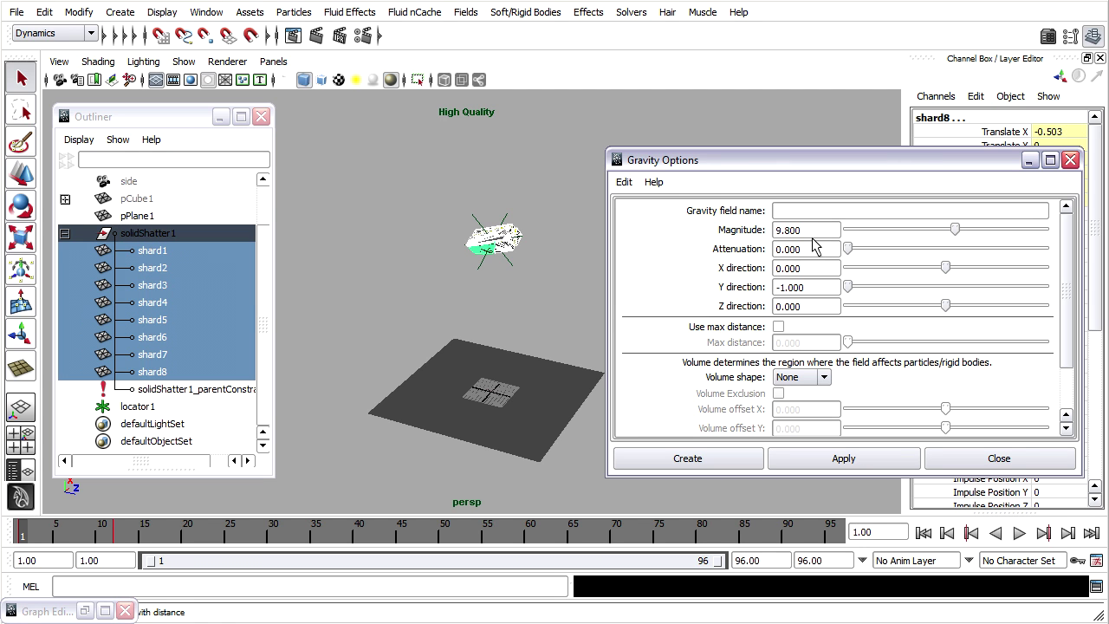
double_click(815, 230)
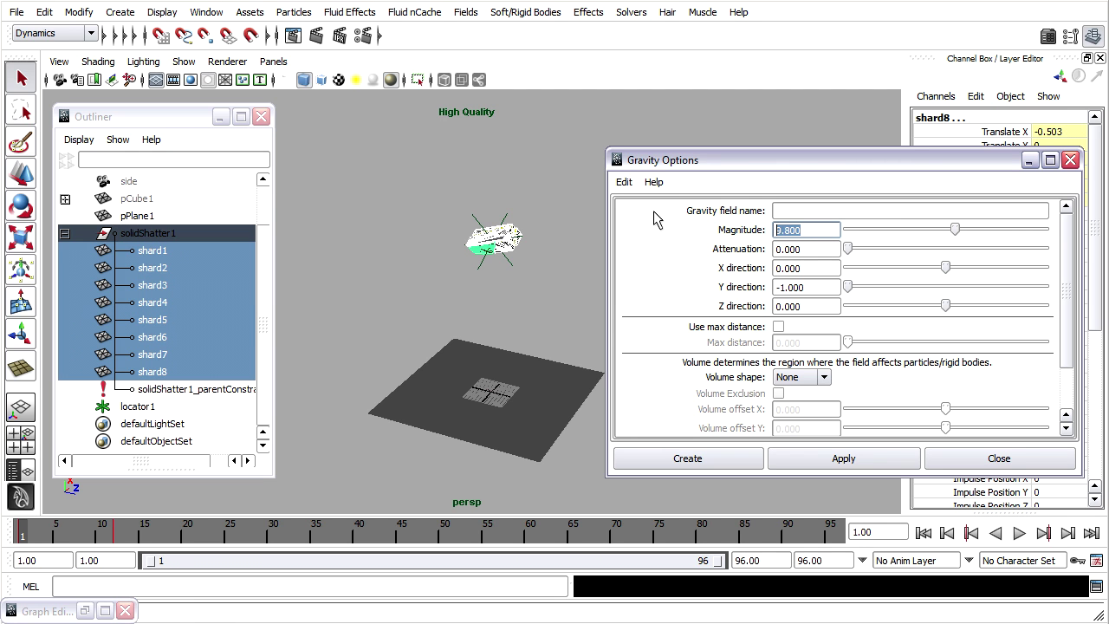
text(980)
click(639, 459)
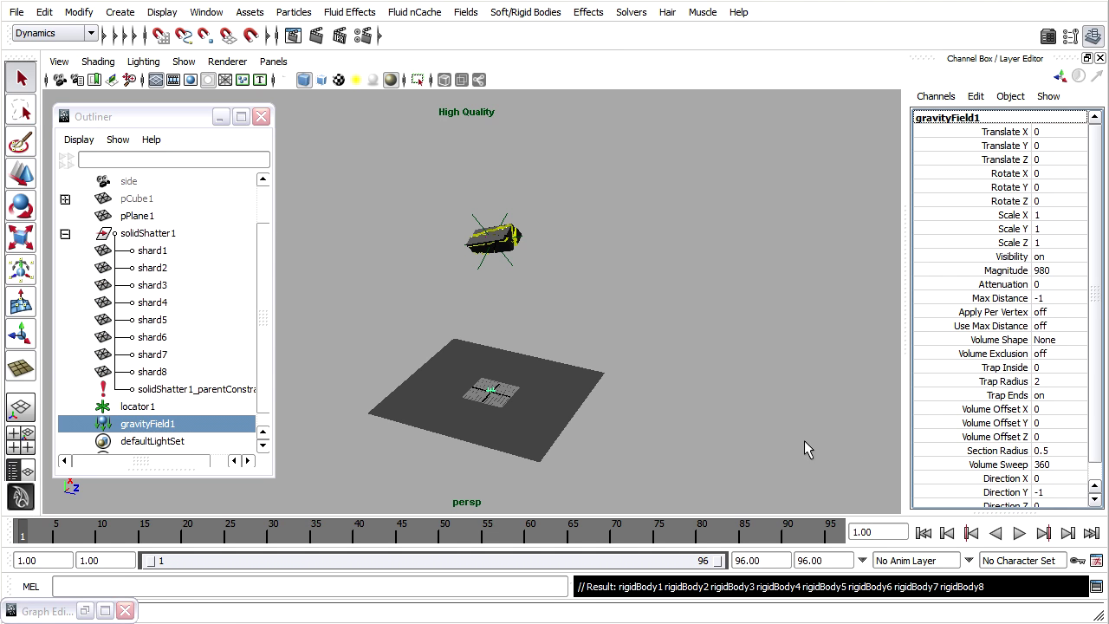
click(1020, 533)
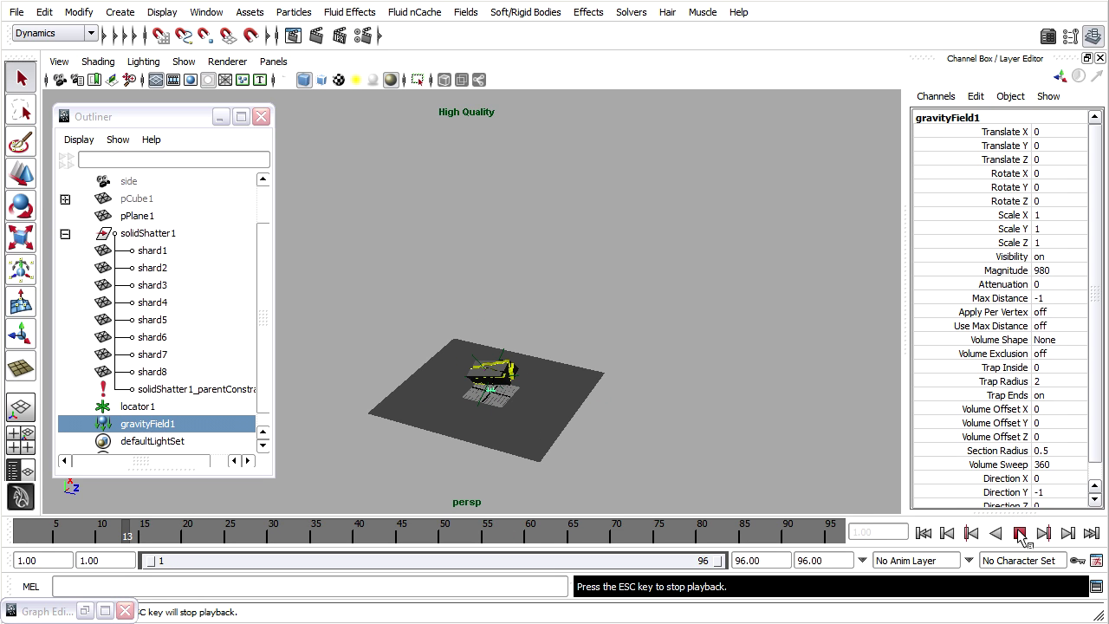
click(1020, 533)
click(924, 533)
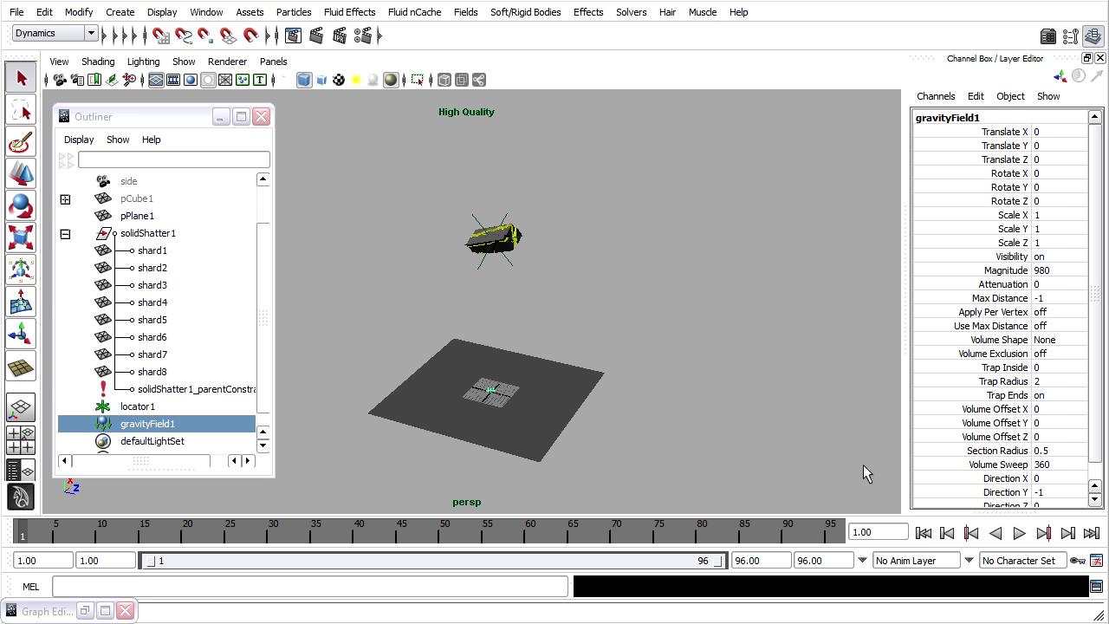
Step: Playblast to AVI file breakage_brick_01 with MS-CRAM encoding and Save to file on
click(208, 12)
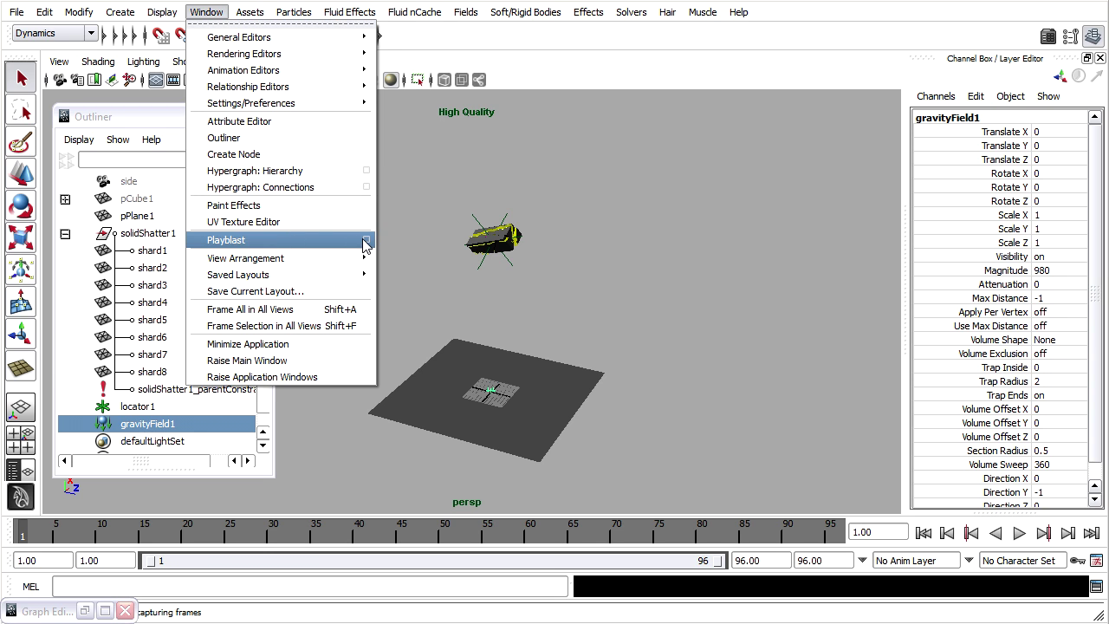
click(364, 239)
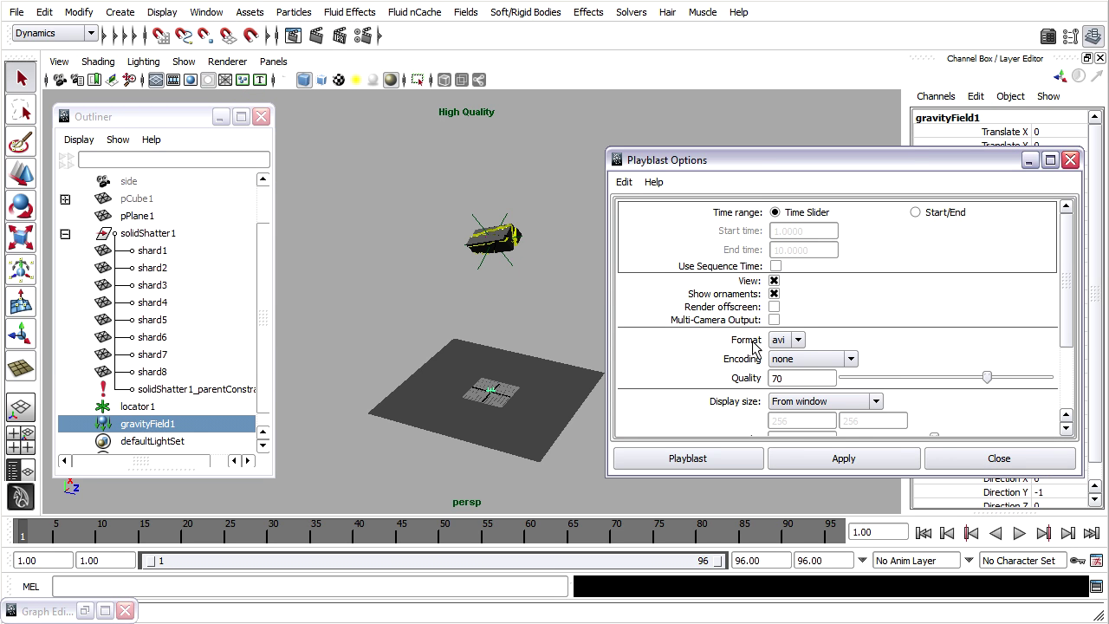
click(818, 360)
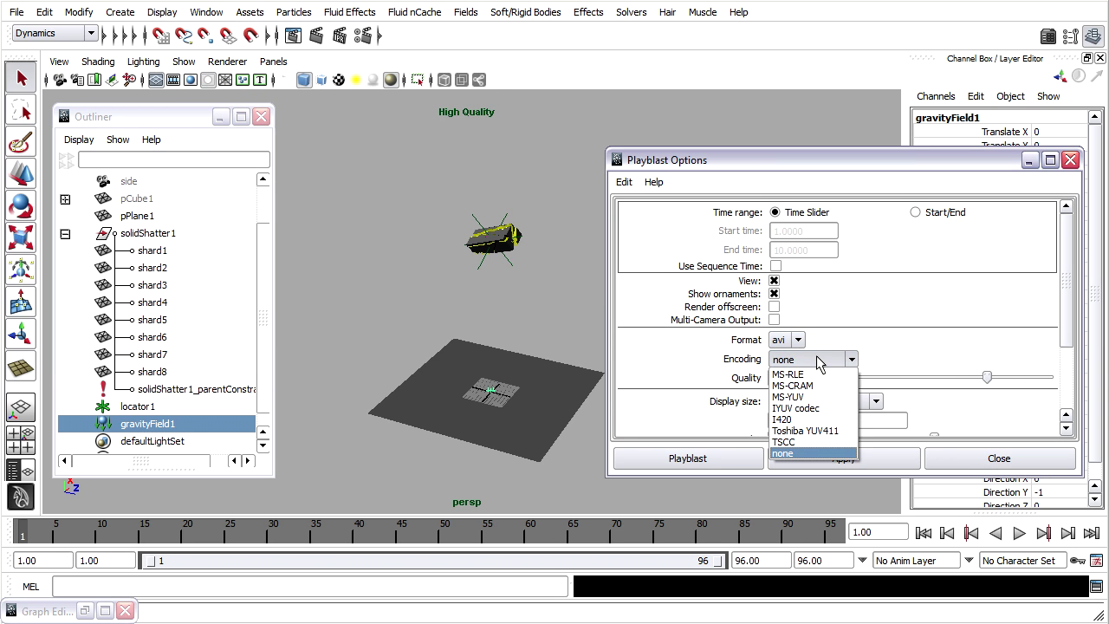
click(814, 385)
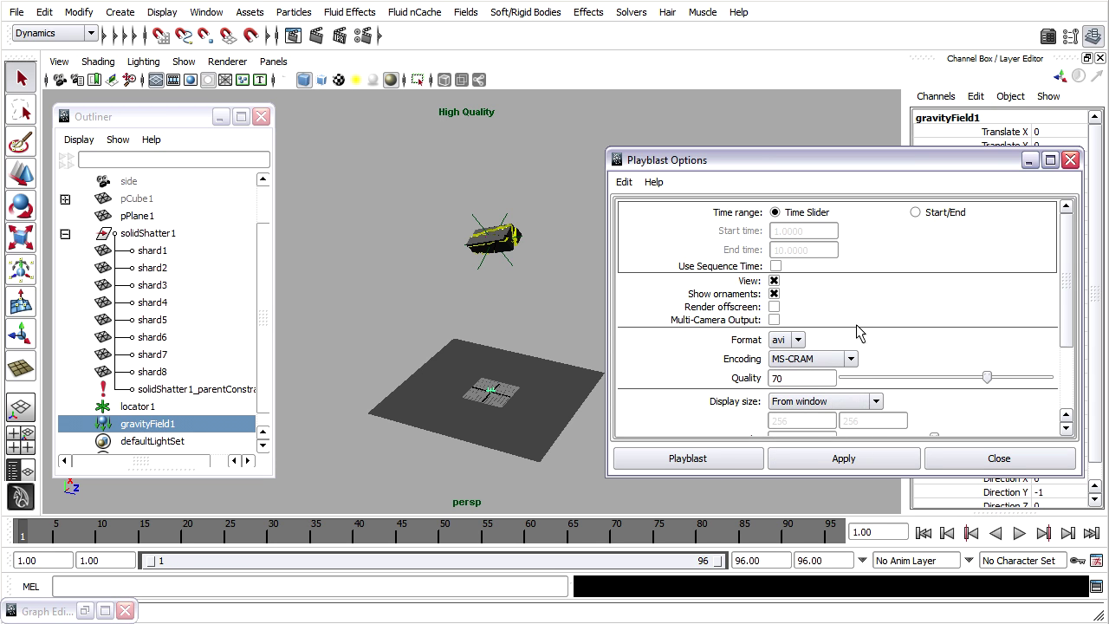
drag(1073, 253, 1073, 314)
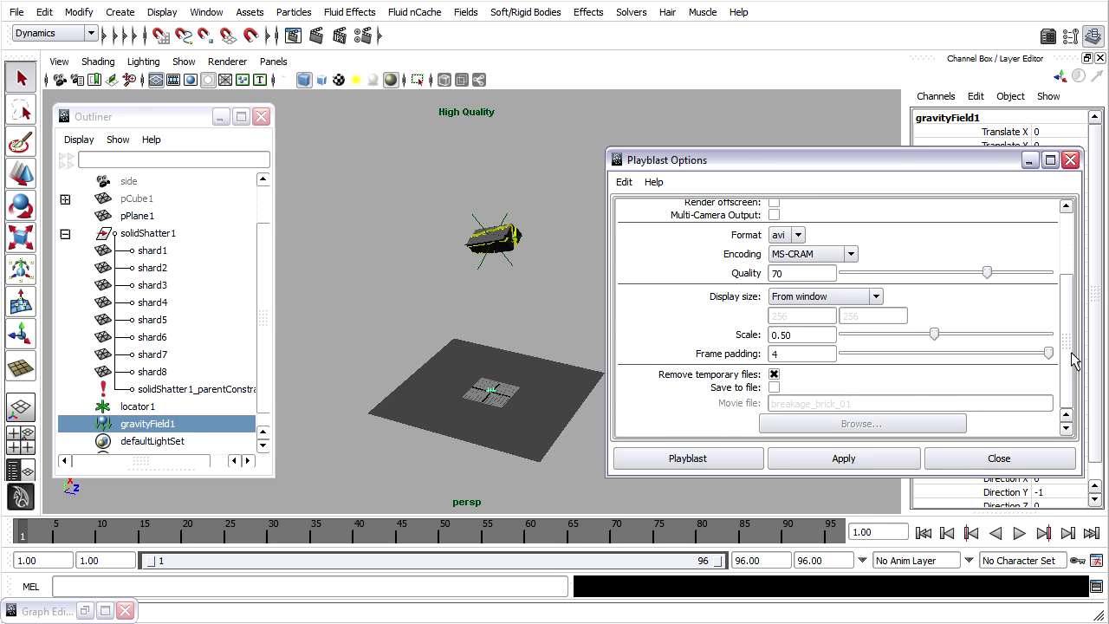
click(774, 387)
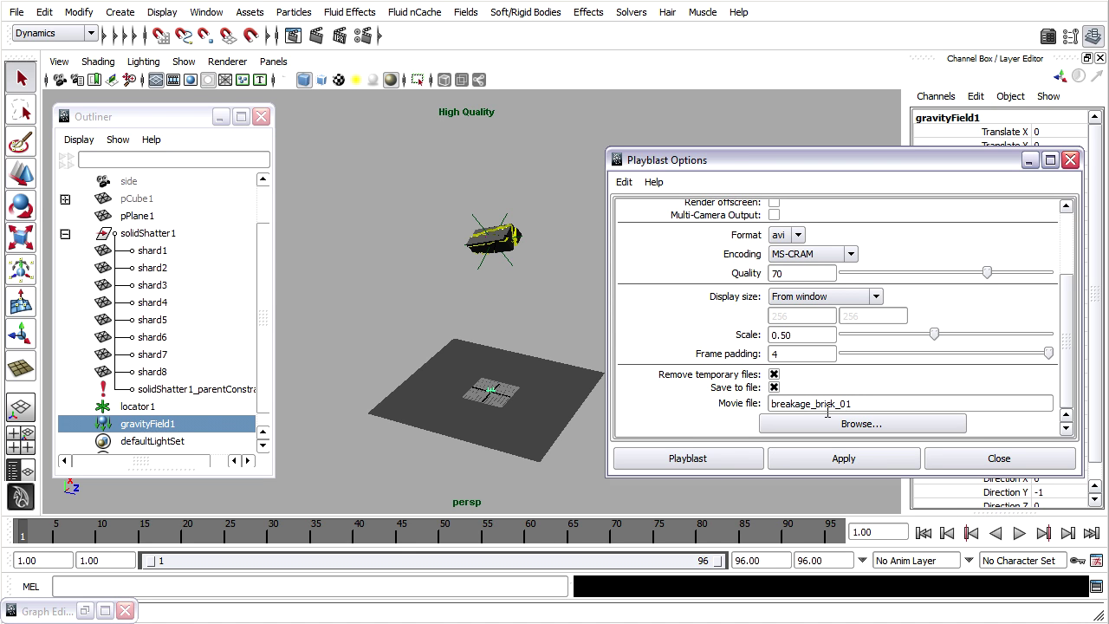
click(718, 459)
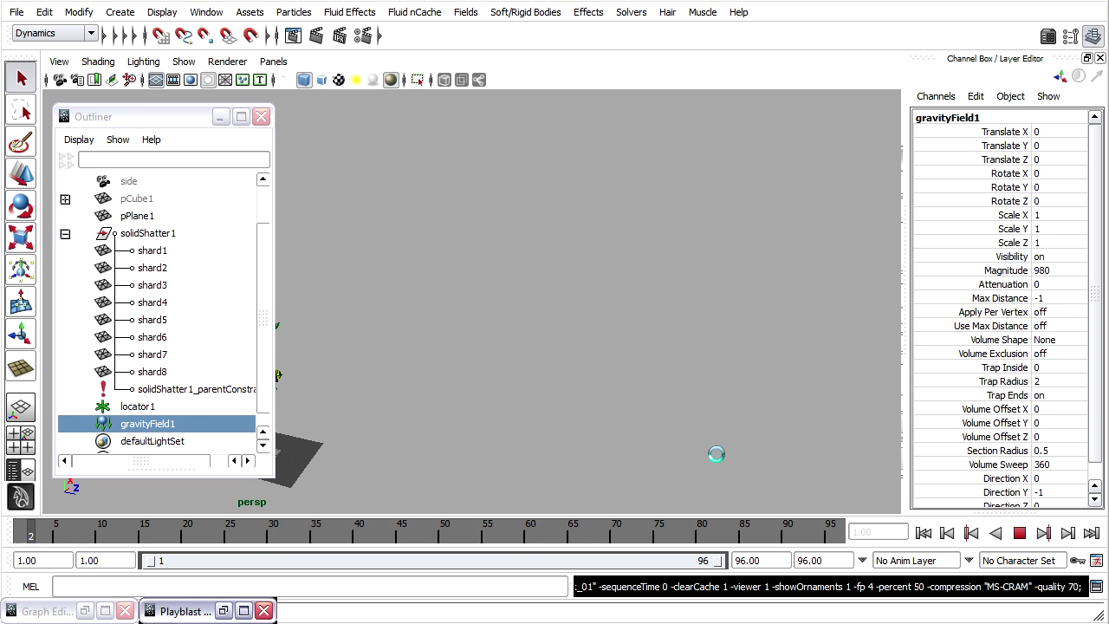